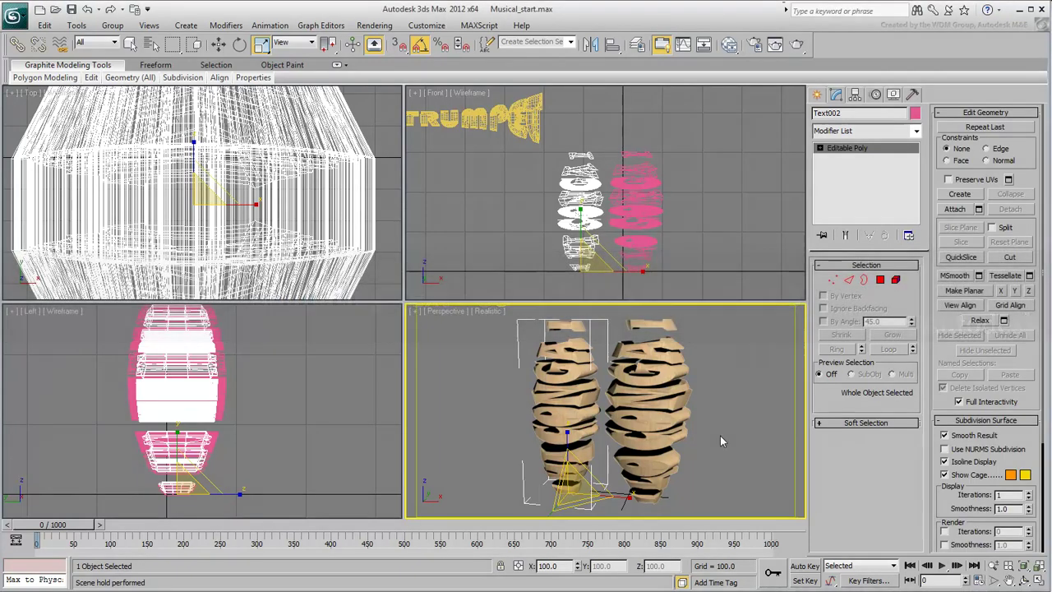
Step: Create a text shape reading "DOUBLE BASS" in the Front view, placed beside the TRUMPET text above the congas
{"action": "scroll", "coordinate": [690, 198], "scroll_direction": "down", "scroll_amount": 5}
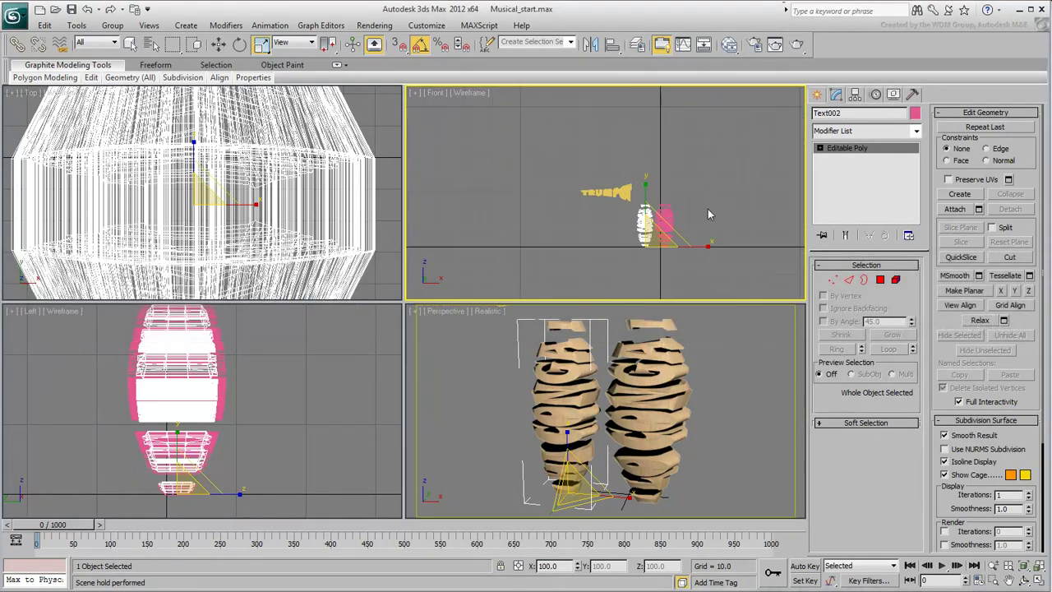
{"action": "middle_click_drag", "start_coordinate": [708, 210], "coordinate": [651, 204]}
{"action": "left_click", "coordinate": [820, 96]}
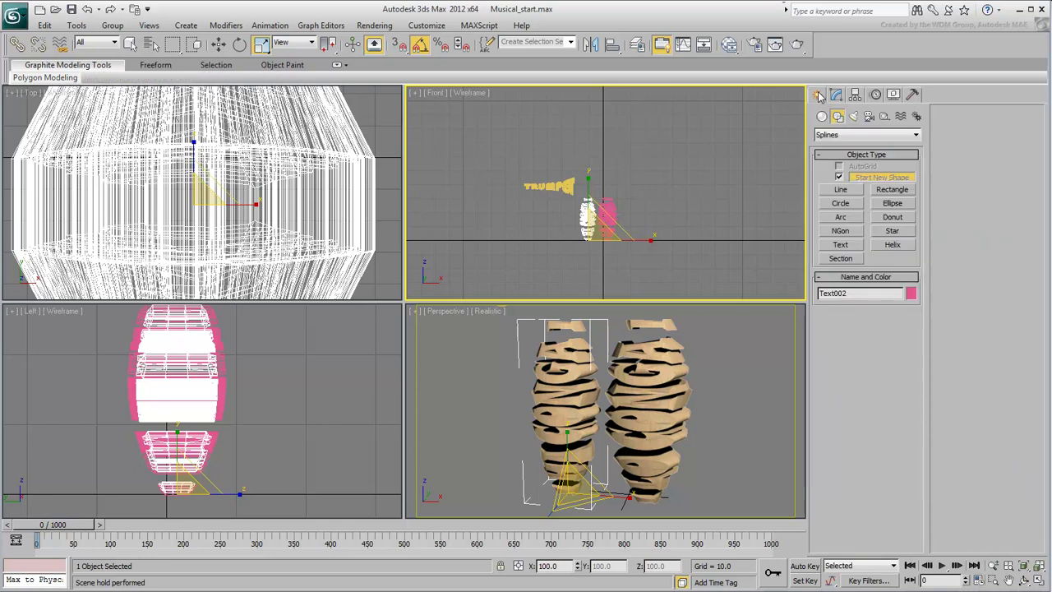
{"action": "left_click", "coordinate": [841, 247]}
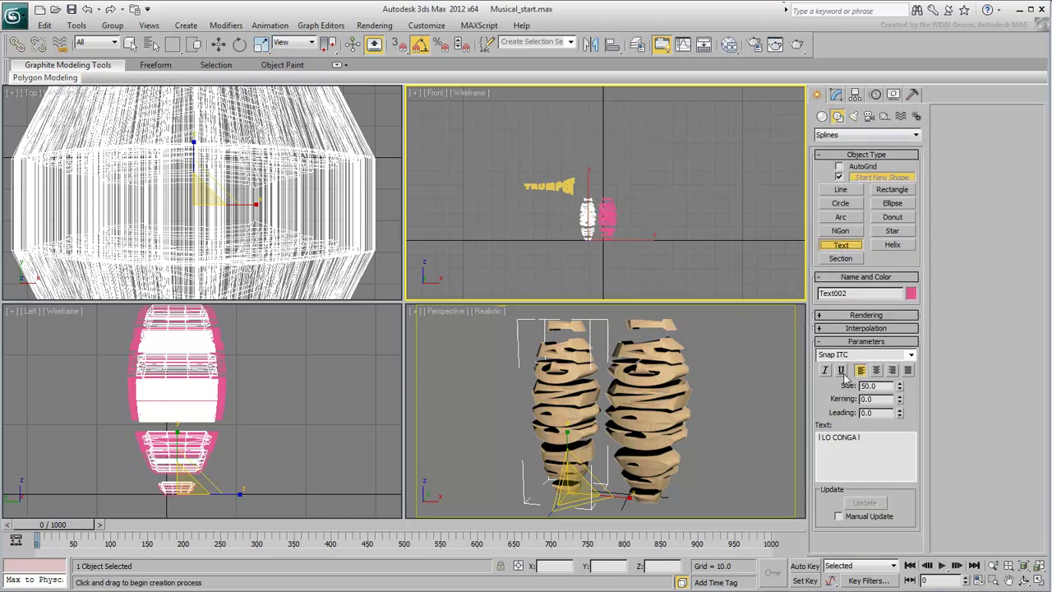
{"action": "left_click_drag", "start_coordinate": [870, 457], "coordinate": [819, 437]}
{"action": "key", "text": "BackSpace"}
{"action": "type", "text": "DOUBLE BAS"}
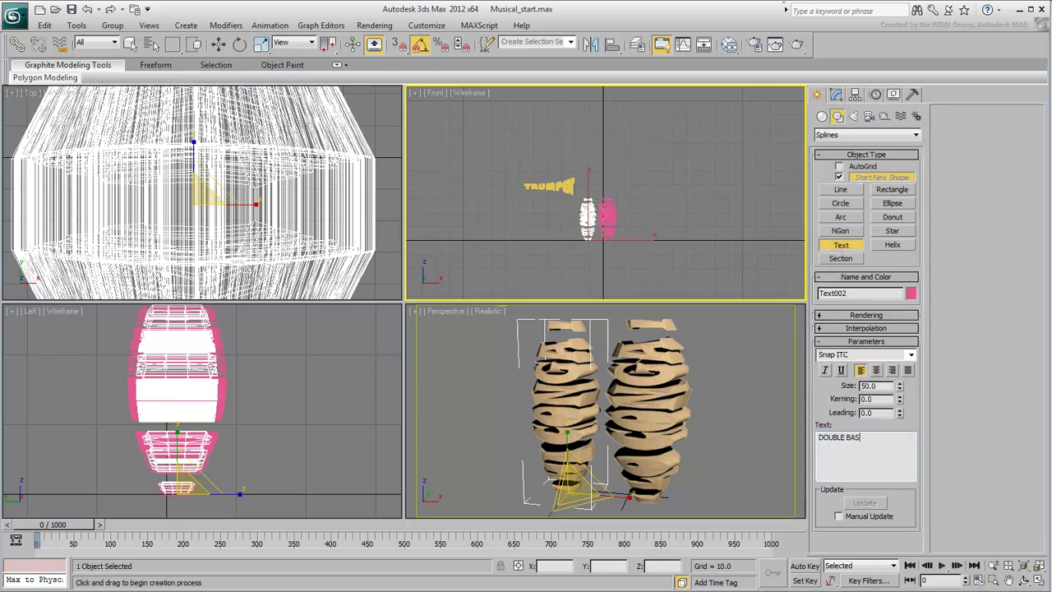
{"action": "type", "text": "S"}
{"action": "left_click", "coordinate": [646, 179]}
Step: Set the DOUBLE BASS text's font to Broadway and its size to 120
{"action": "left_click", "coordinate": [910, 355]}
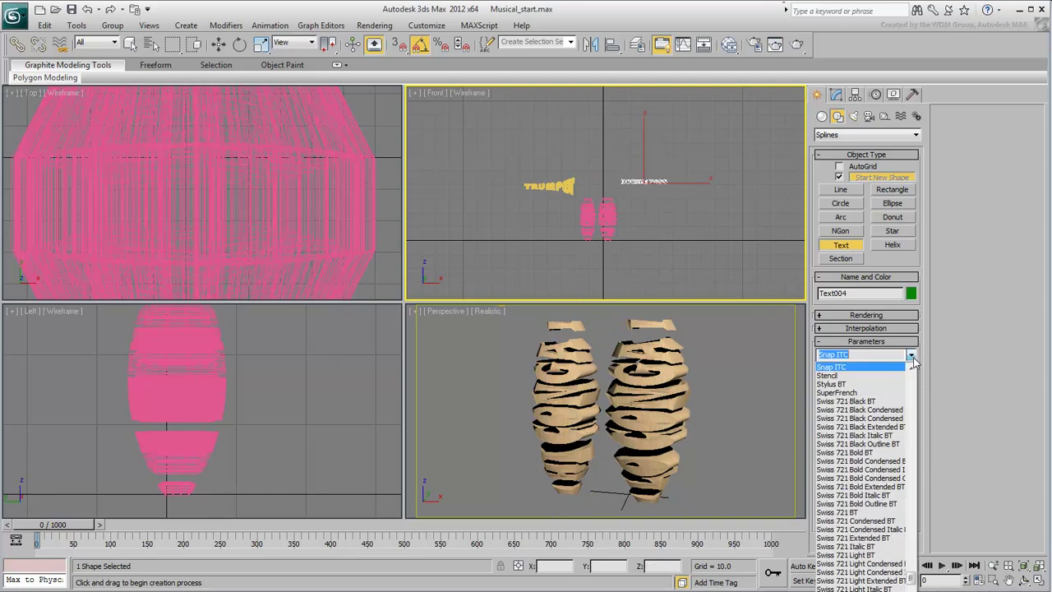
{"action": "type", "text": "b"}
{"action": "left_click", "coordinate": [875, 582]}
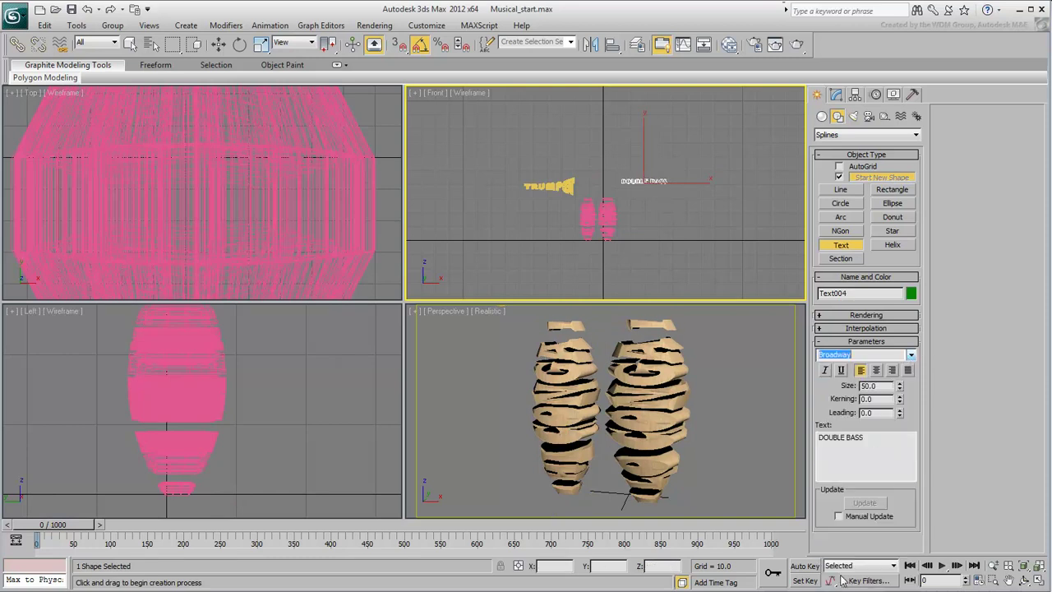
{"action": "left_click_drag", "start_coordinate": [898, 386], "coordinate": [903, 306]}
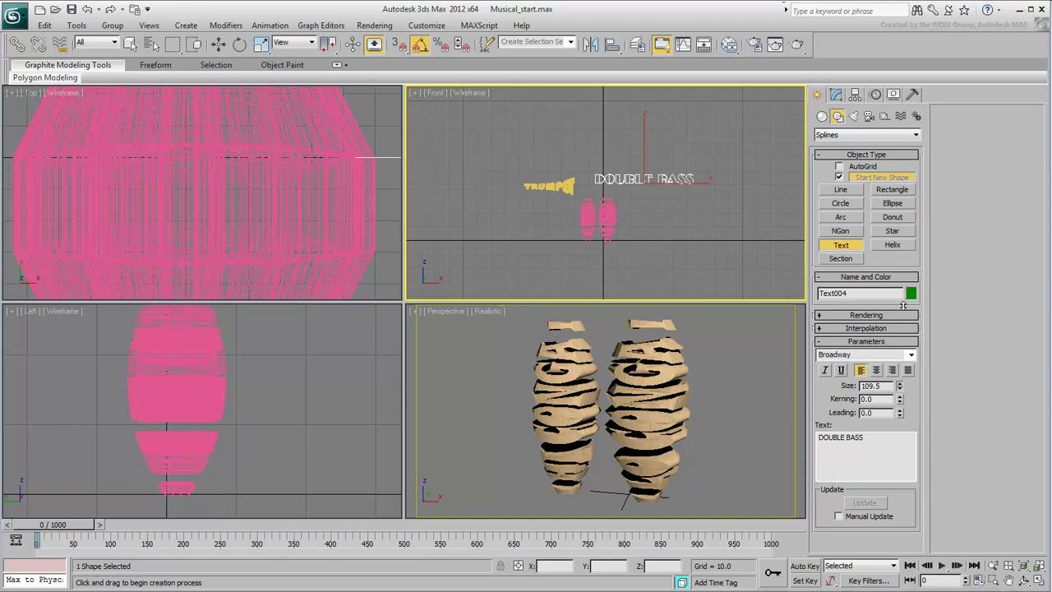
{"action": "key", "text": "Return"}
Step: Add an Extrude modifier to the DOUBLE BASS text with an amount of 70
{"action": "scroll", "coordinate": [650, 167], "scroll_direction": "up", "scroll_amount": 4}
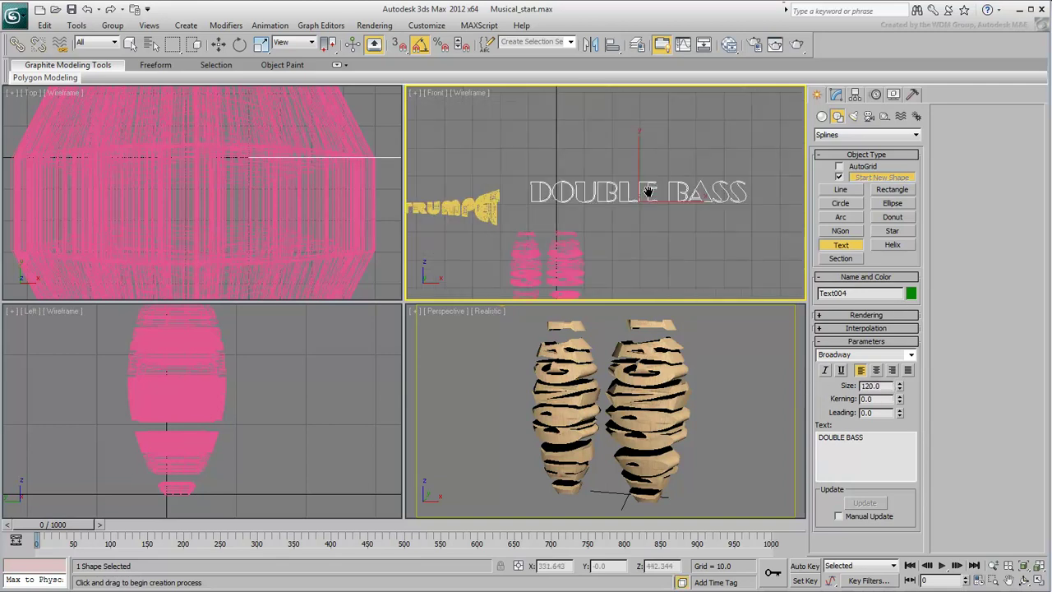
{"action": "middle_click_drag", "start_coordinate": [642, 237], "coordinate": [639, 194]}
{"action": "scroll", "coordinate": [255, 177], "scroll_direction": "down", "scroll_amount": 8}
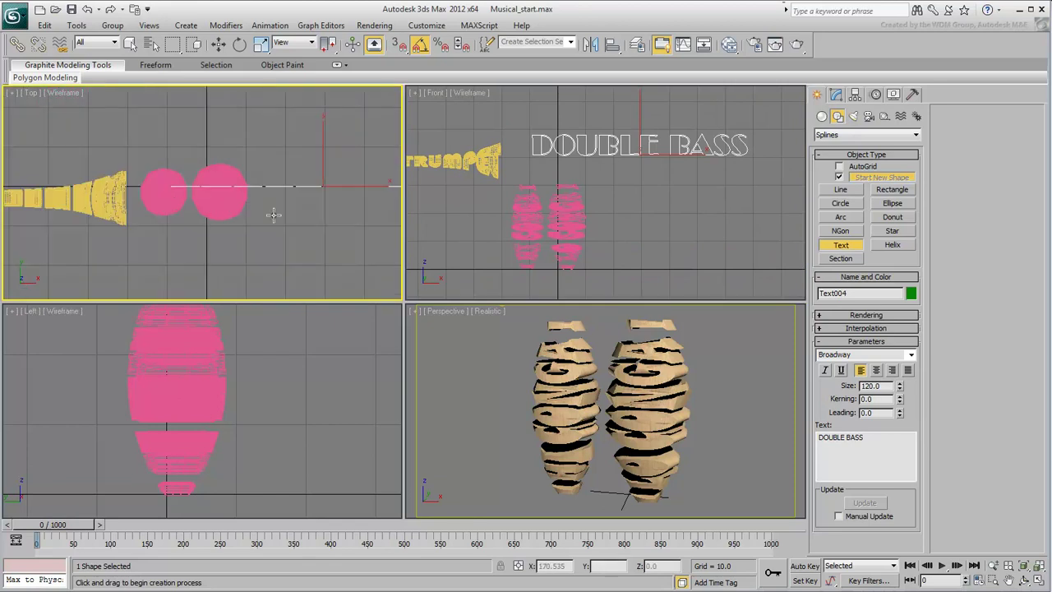
{"action": "scroll", "coordinate": [212, 369], "scroll_direction": "down", "scroll_amount": 5}
{"action": "left_click", "coordinate": [837, 94]}
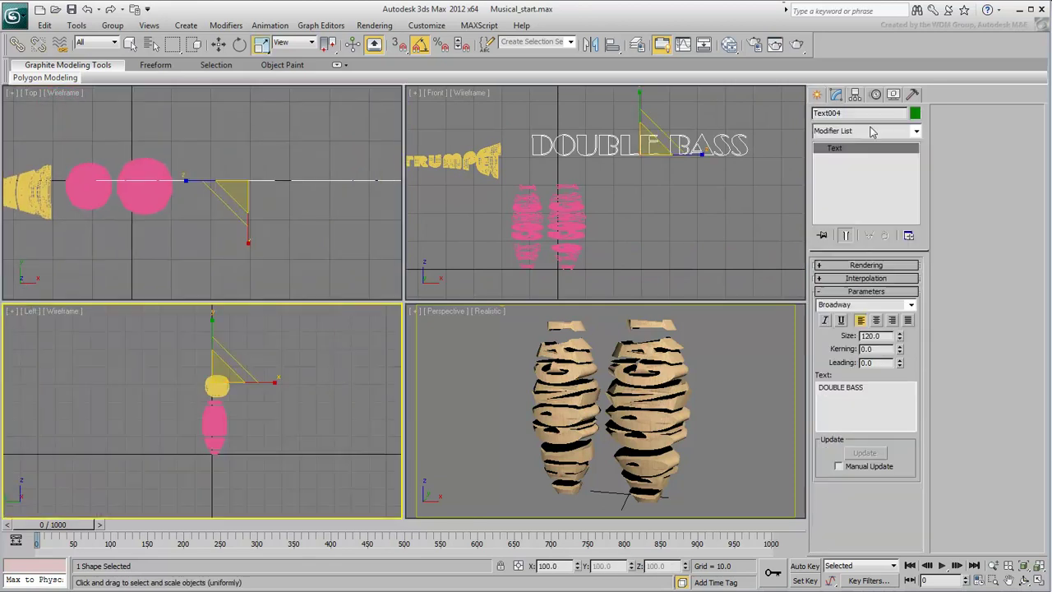
{"action": "left_click", "coordinate": [870, 131]}
{"action": "left_click", "coordinate": [860, 552]}
{"action": "left_click_drag", "start_coordinate": [908, 282], "coordinate": [904, 228]}
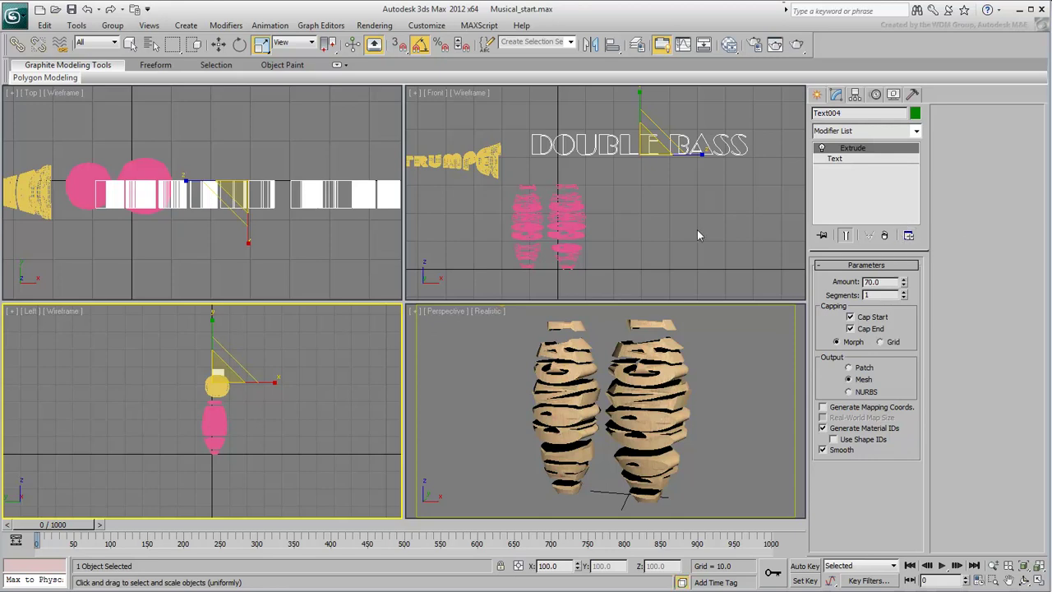
Step: Rotate the extruded text 90 degrees in the Front view so it stands vertically and reads upward
{"action": "middle_click_drag", "start_coordinate": [698, 229], "coordinate": [690, 254]}
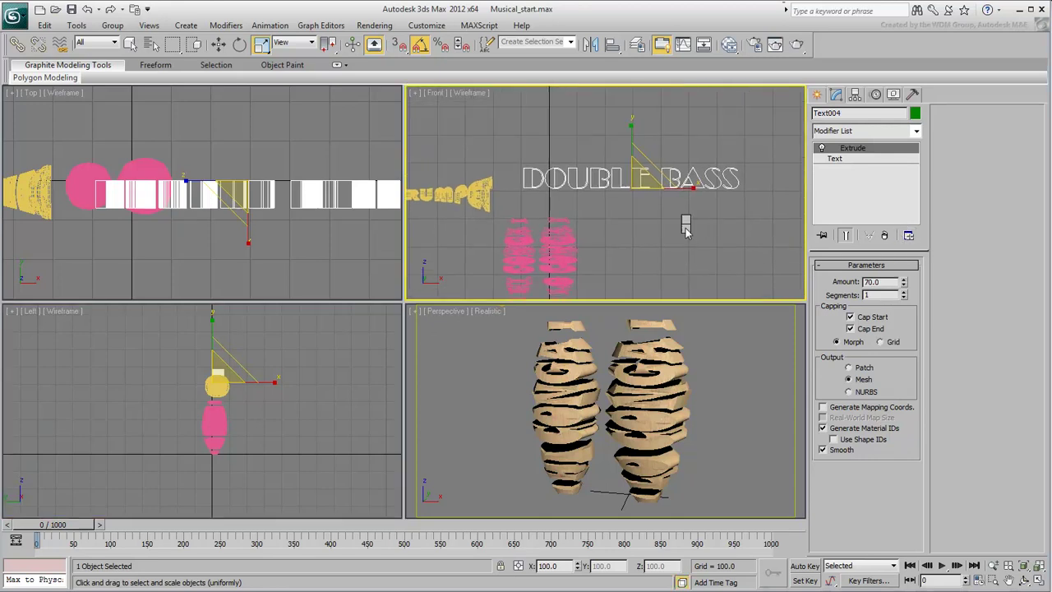
{"action": "key", "text": "e"}
{"action": "left_click_drag", "start_coordinate": [695, 226], "coordinate": [674, 157]}
{"action": "scroll", "coordinate": [674, 158], "scroll_direction": "down", "scroll_amount": 4}
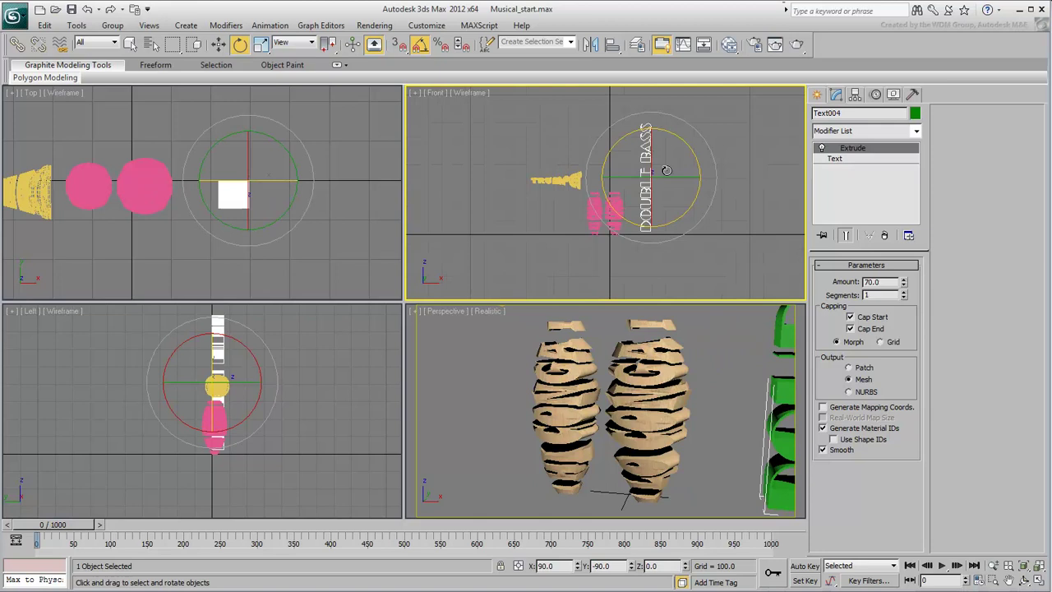
{"action": "scroll", "coordinate": [635, 422], "scroll_direction": "down", "scroll_amount": 4}
{"action": "scroll", "coordinate": [635, 421], "scroll_direction": "down", "scroll_amount": 3}
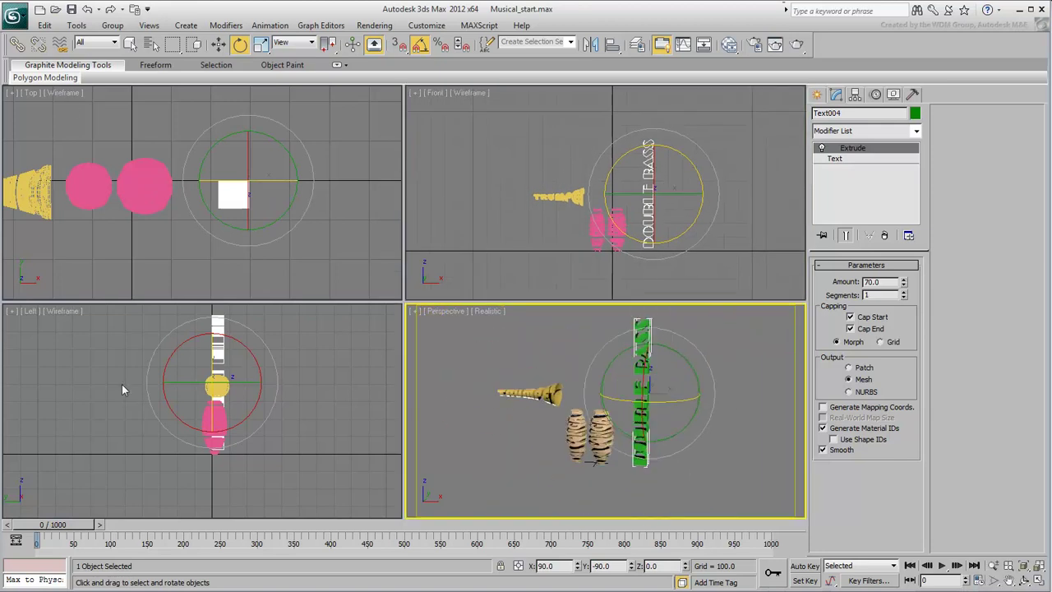
{"action": "middle_click_drag", "start_coordinate": [213, 382], "coordinate": [204, 411]}
{"action": "scroll", "coordinate": [694, 234], "scroll_direction": "up", "scroll_amount": 4}
{"action": "middle_click_drag", "start_coordinate": [646, 212], "coordinate": [652, 237]}
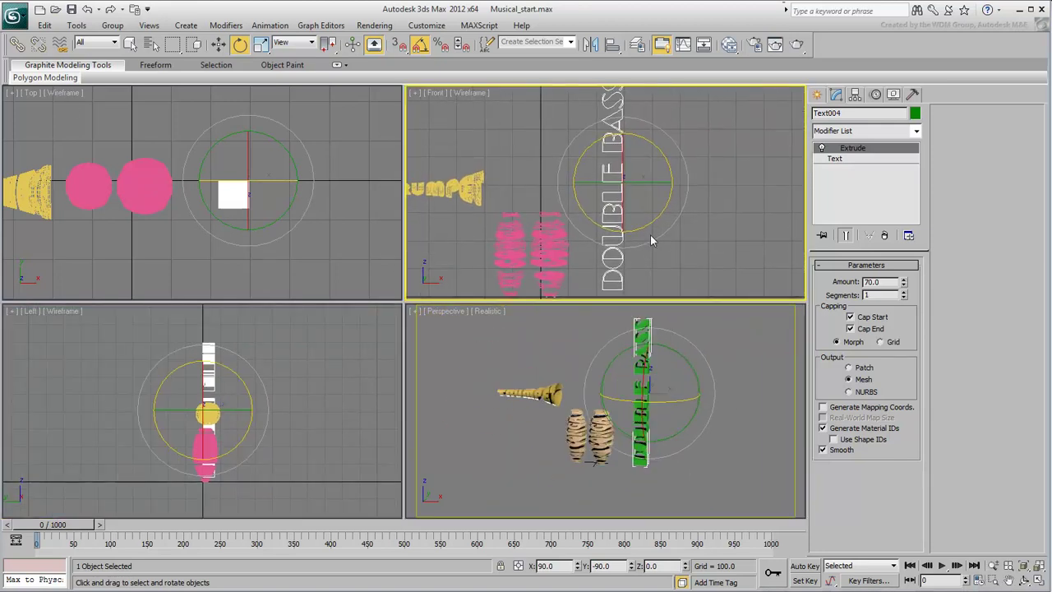
Step: Apply a Quadify Mesh modifier to the extruded text
{"action": "left_click", "coordinate": [870, 133]}
{"action": "scroll", "coordinate": [869, 135], "scroll_direction": "up", "scroll_amount": 1}
{"action": "scroll", "coordinate": [868, 157], "scroll_direction": "down", "scroll_amount": 10}
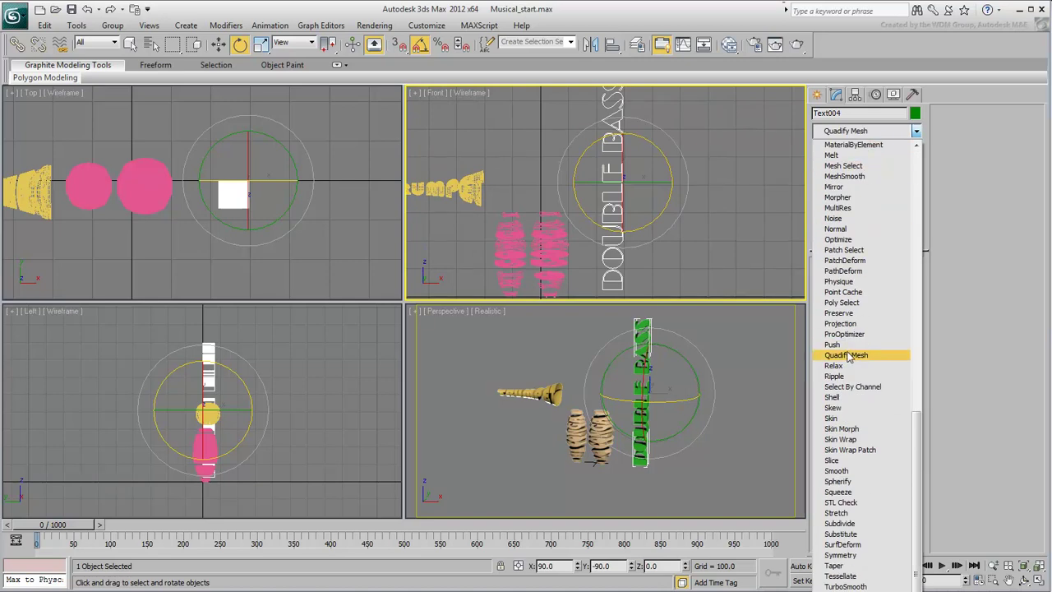
{"action": "key", "text": "Return"}
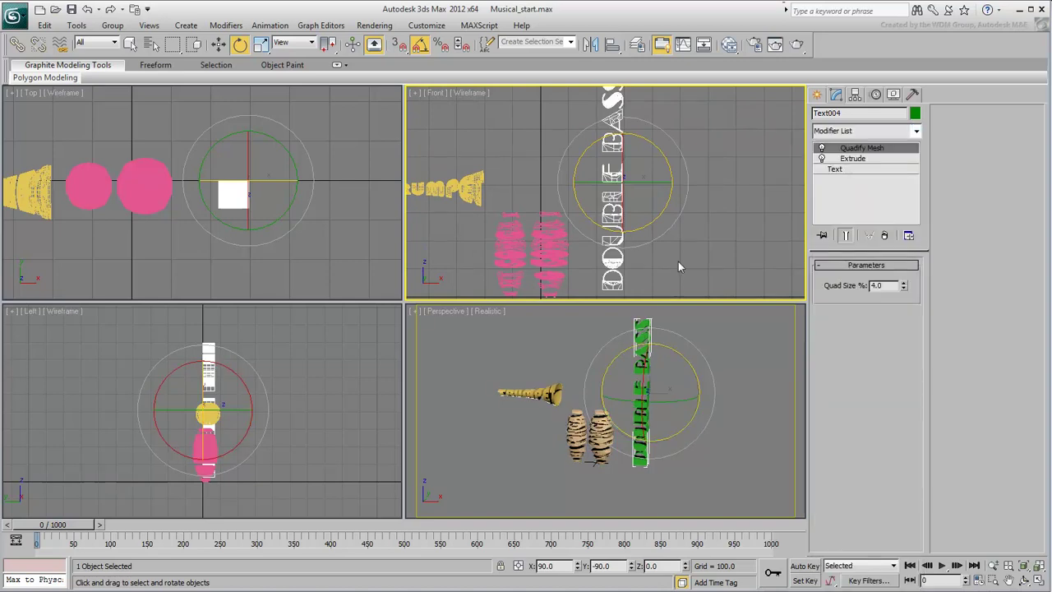
Step: Add an FFD(box) modifier to the text and set its lattice to 3x8x3 control points
{"action": "left_click", "coordinate": [879, 132]}
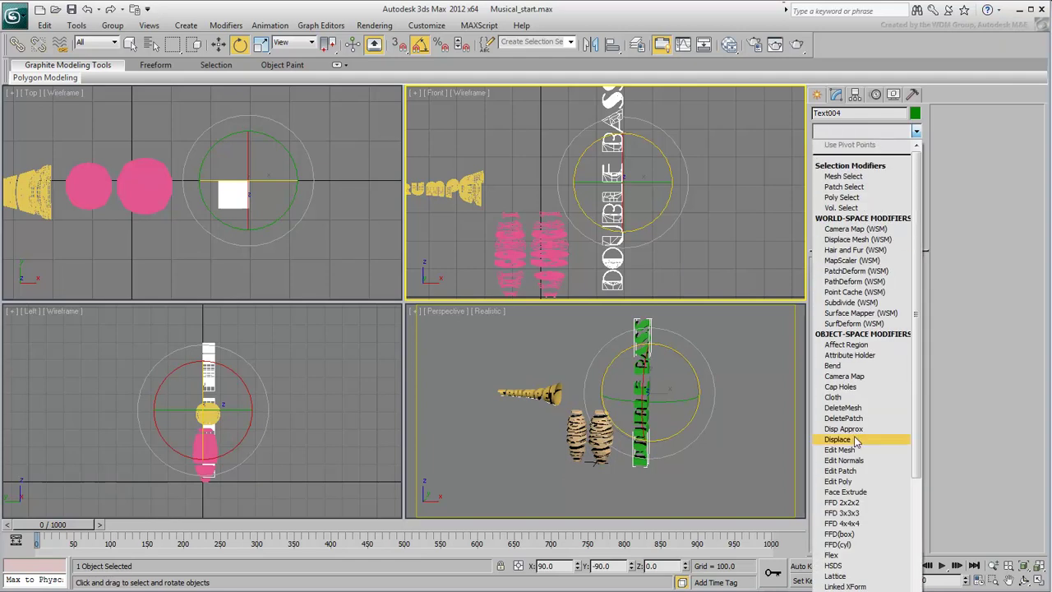
{"action": "left_click", "coordinate": [850, 534]}
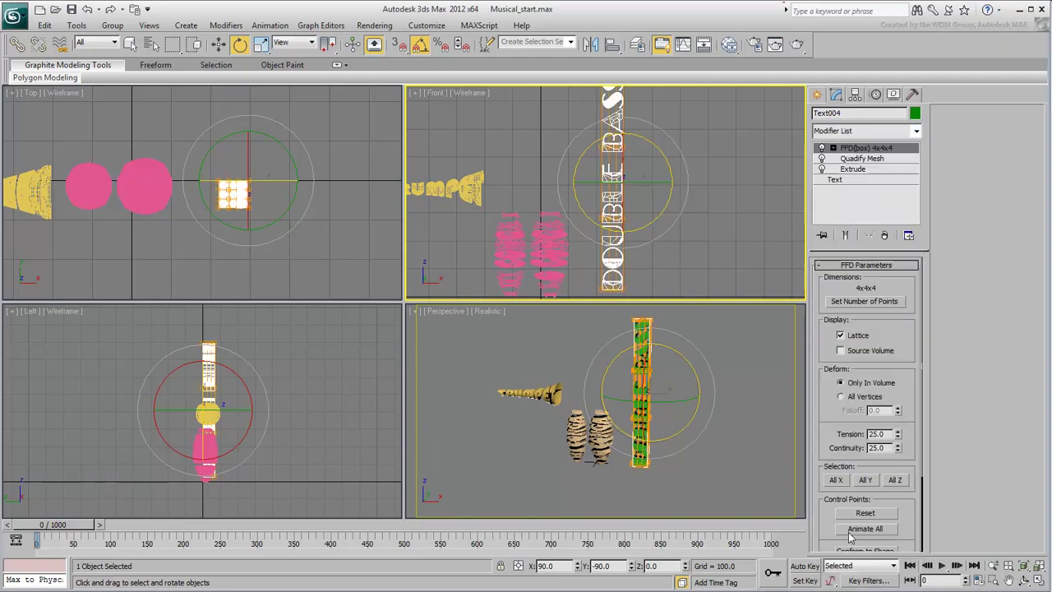
{"action": "left_click", "coordinate": [864, 302]}
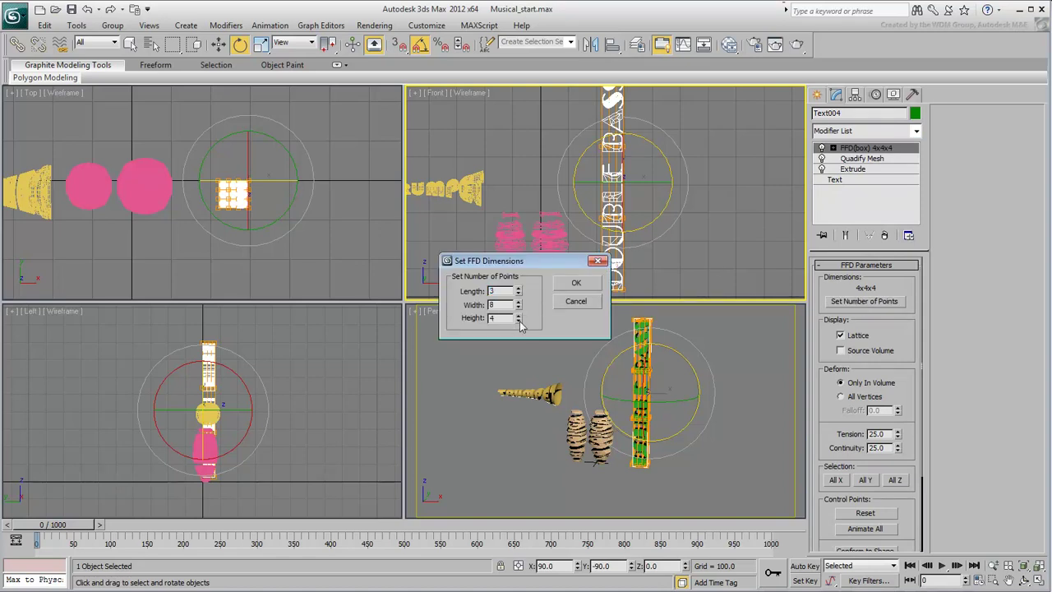
{"action": "left_click", "coordinate": [577, 283]}
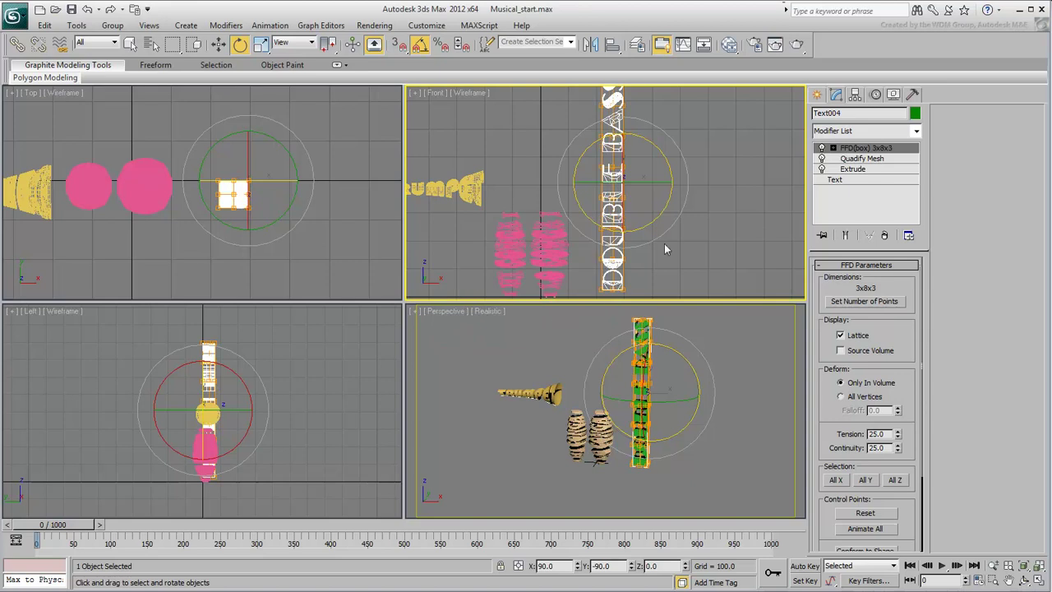
Step: Scale the lattice's middle column of control points in the Top view to bulge the text's front and back slightly
{"action": "middle_click_drag", "start_coordinate": [665, 249], "coordinate": [683, 258]}
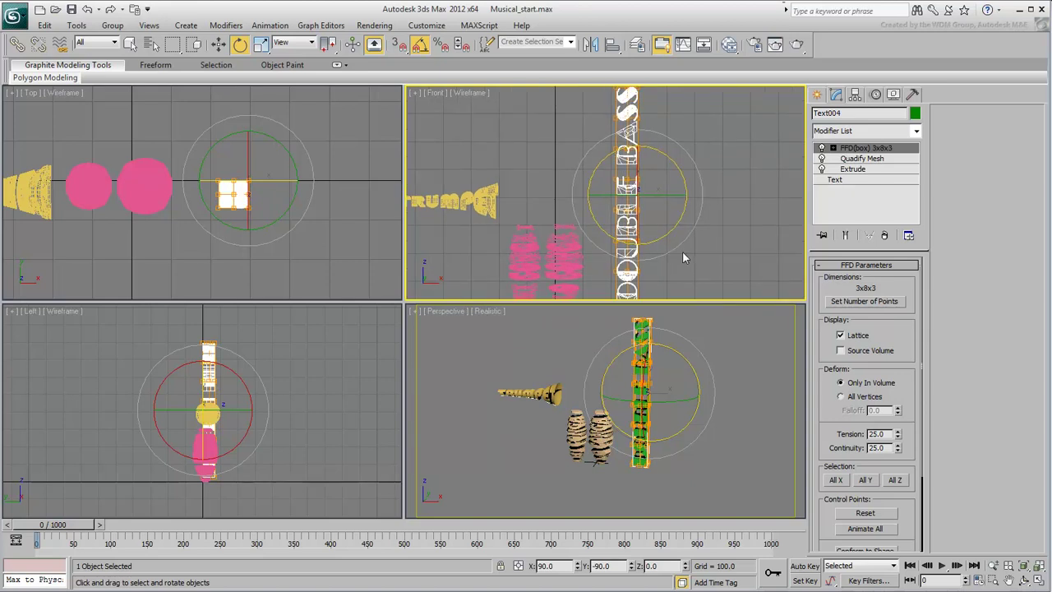
{"action": "scroll", "coordinate": [253, 205], "scroll_direction": "up", "scroll_amount": 8}
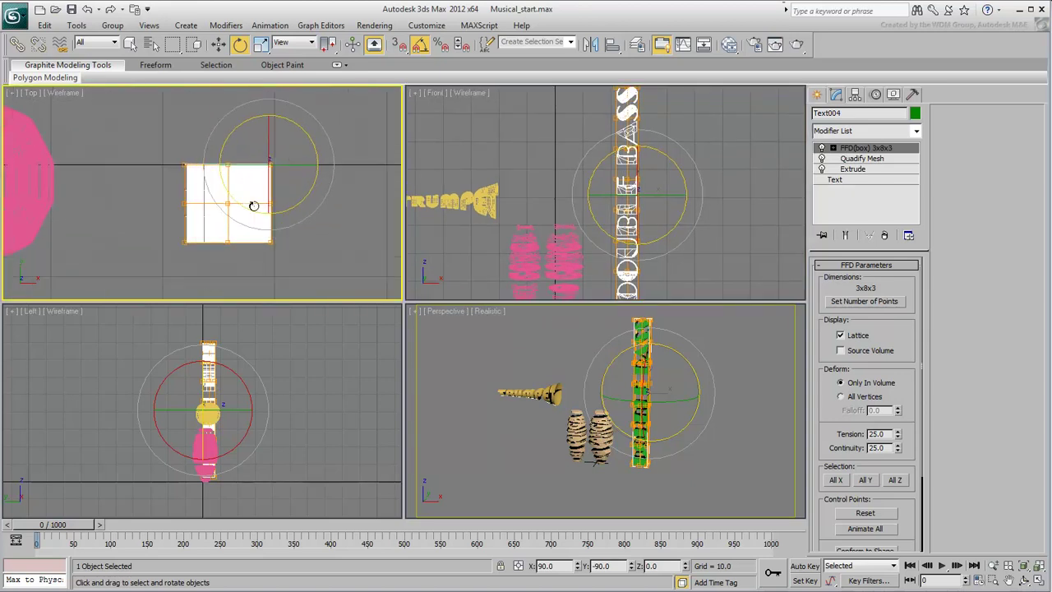
{"action": "left_click", "coordinate": [834, 148]}
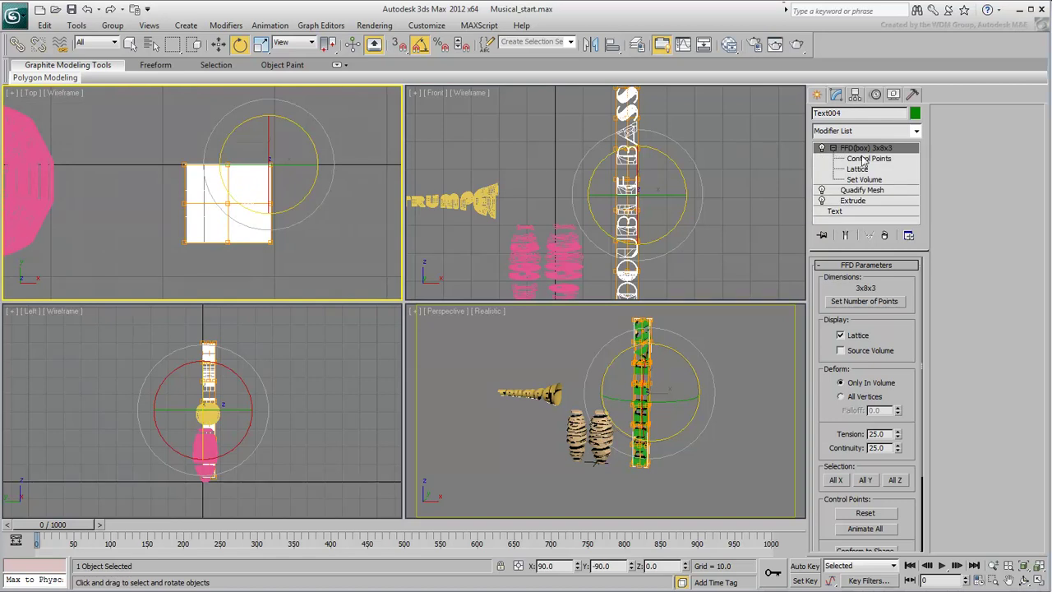
{"action": "left_click", "coordinate": [869, 157]}
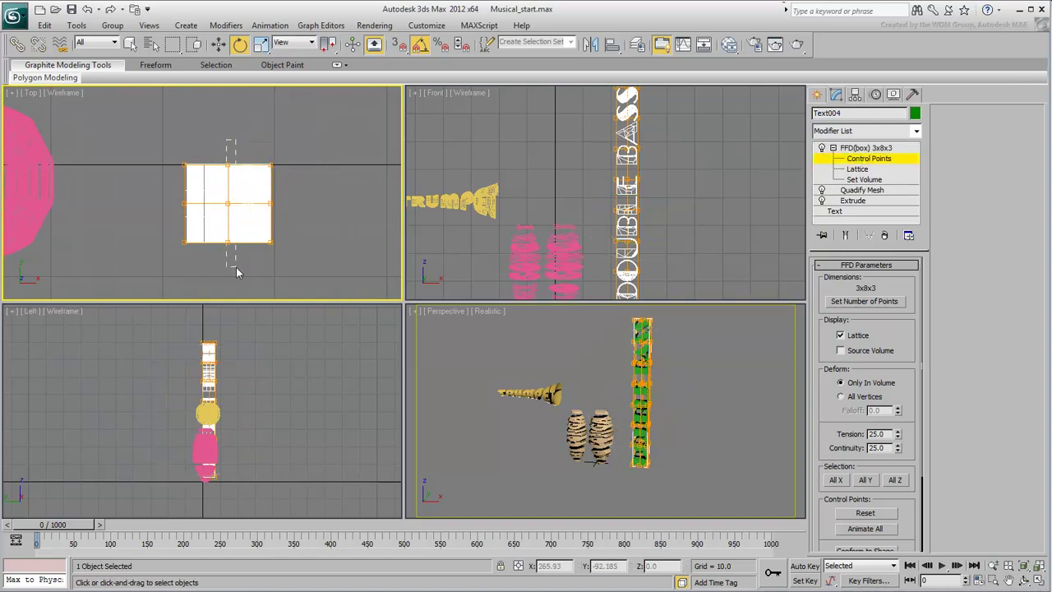
{"action": "left_click_drag", "start_coordinate": [227, 140], "coordinate": [236, 271]}
{"action": "right_click", "coordinate": [238, 202]}
{"action": "left_click", "coordinate": [255, 224]}
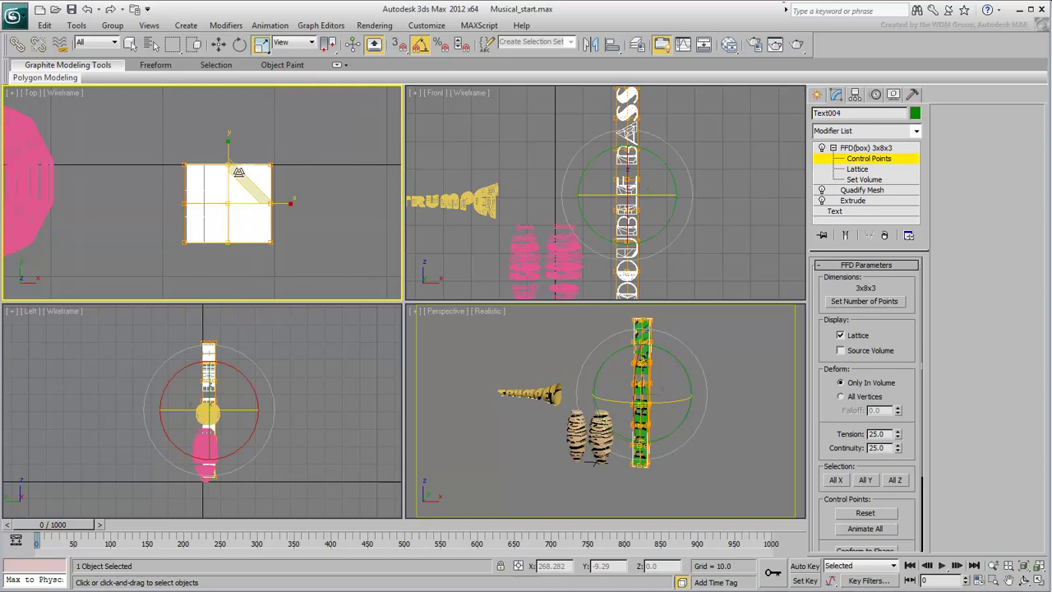
{"action": "left_click_drag", "start_coordinate": [238, 172], "coordinate": [296, 181]}
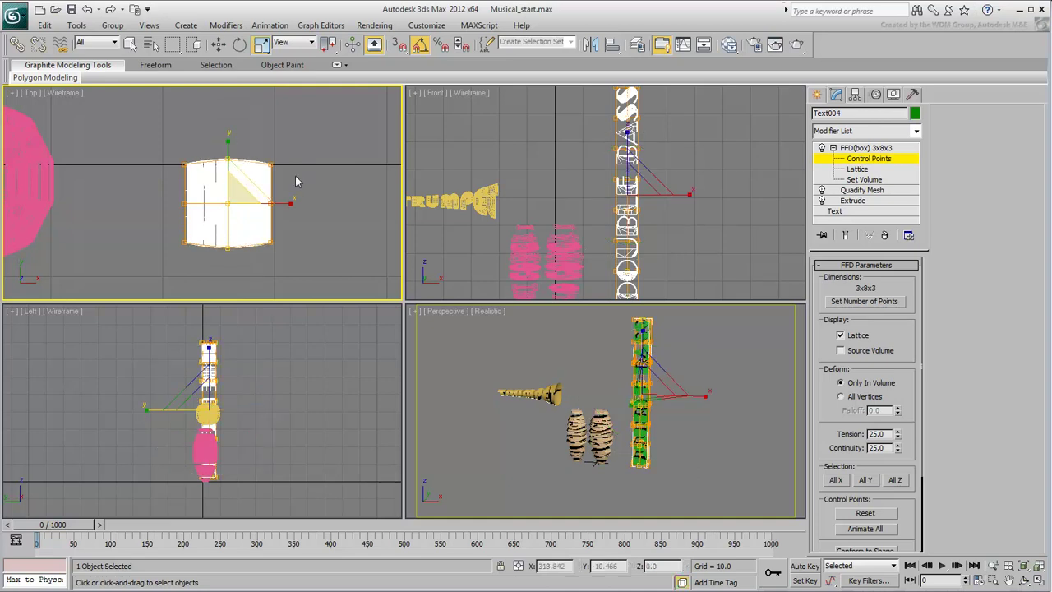
Step: Widen the second and fourth rows of control points from the base horizontally in the Front view to form the bass body
{"action": "middle_click_drag", "start_coordinate": [608, 254], "coordinate": [613, 225]}
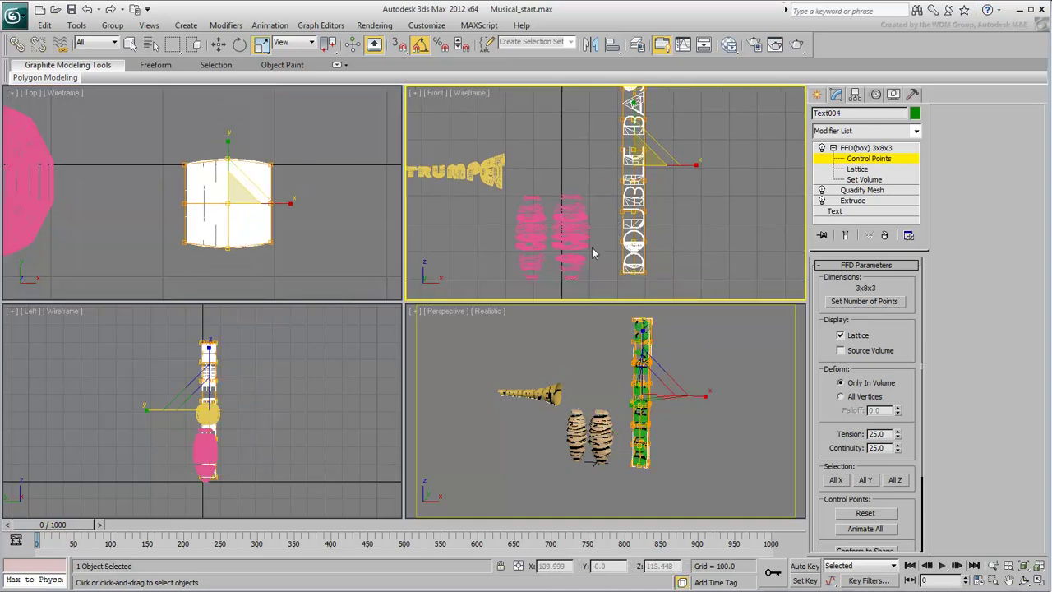
{"action": "left_click_drag", "start_coordinate": [593, 248], "coordinate": [667, 231]}
{"action": "left_click_drag", "start_coordinate": [582, 194], "coordinate": [666, 179]}
{"action": "left_click_drag", "start_coordinate": [625, 225], "coordinate": [877, 228]}
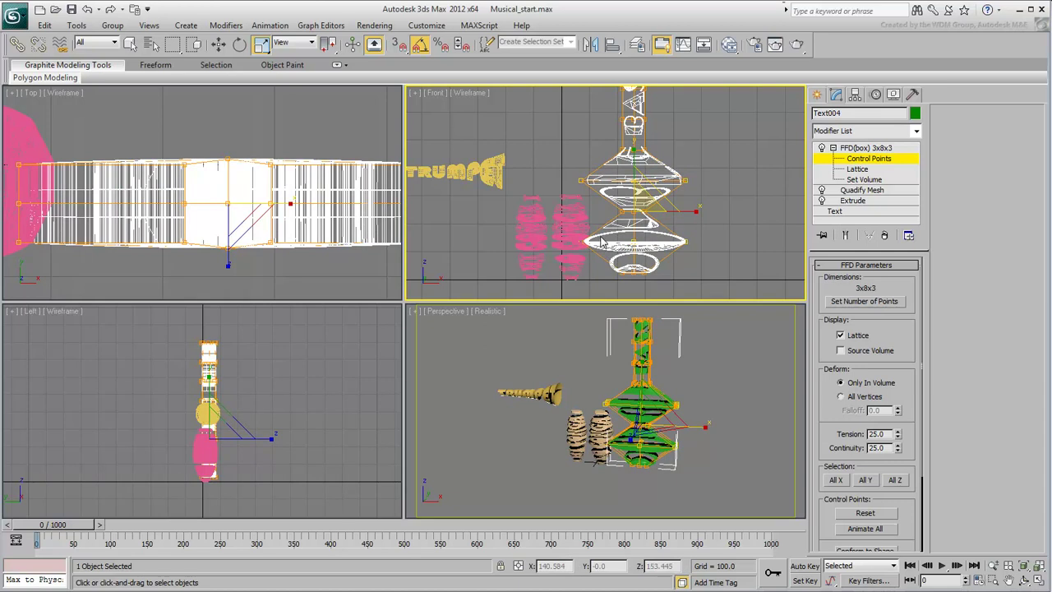
Step: Select the upper rows of control points and scale them down in the Top view to slim the bass neck
{"action": "middle_click_drag", "start_coordinate": [627, 174], "coordinate": [625, 256]}
{"action": "left_click_drag", "start_coordinate": [602, 133], "coordinate": [662, 219]}
{"action": "right_click", "coordinate": [175, 181]}
{"action": "left_click_drag", "start_coordinate": [242, 176], "coordinate": [234, 222]}
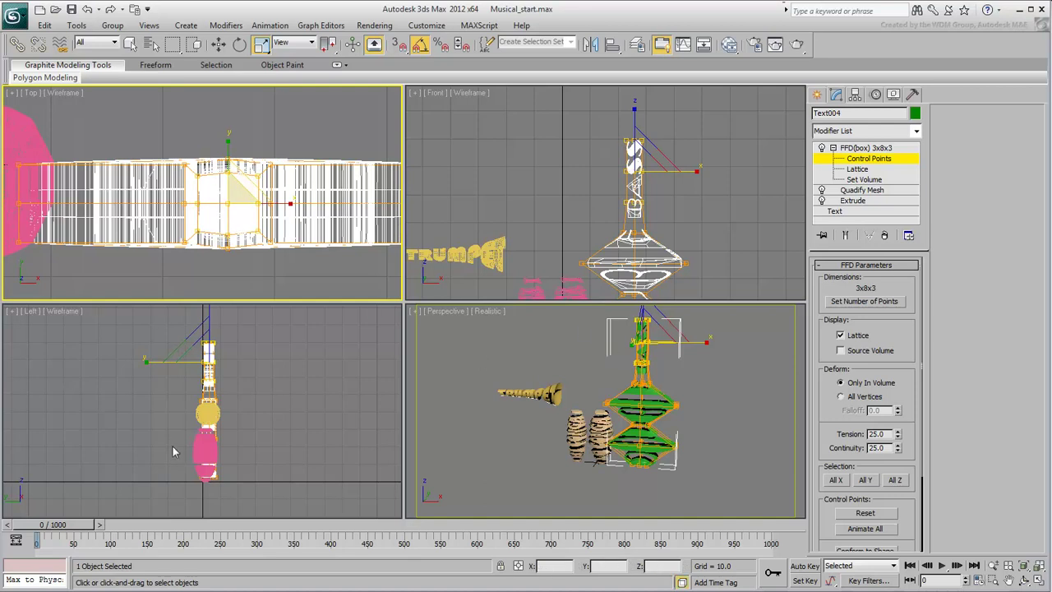
Step: Move the rear control points of the bass body slightly backward in the Left view
{"action": "left_click_drag", "start_coordinate": [175, 498], "coordinate": [207, 378]}
{"action": "key", "text": "w"}
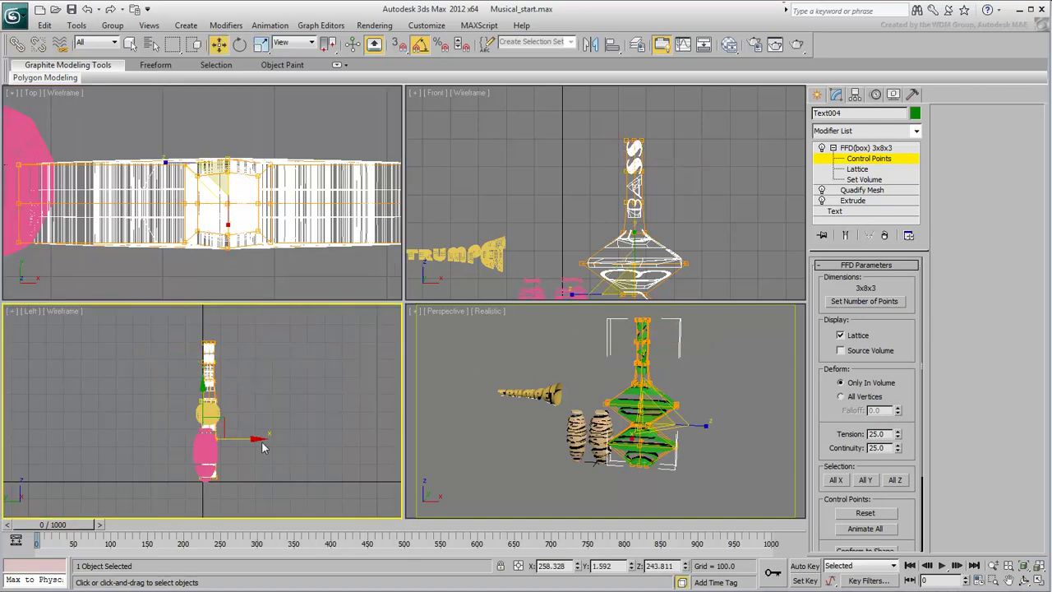
{"action": "left_click_drag", "start_coordinate": [248, 439], "coordinate": [242, 439]}
Step: Pull the three front centre control points of the bass body forward in the maximized Perspective view
{"action": "middle_click_drag", "start_coordinate": [536, 457], "coordinate": [699, 444], "text": "alt"}
{"action": "key", "text": "alt+w"}
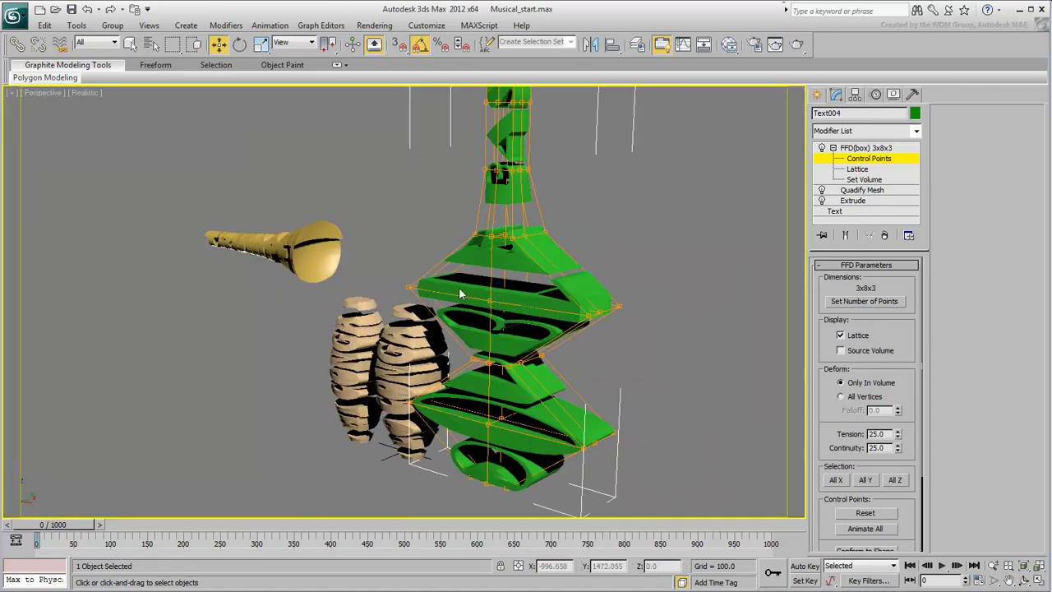
{"action": "left_click", "coordinate": [490, 301]}
{"action": "left_click", "coordinate": [489, 362], "text": "ctrl"}
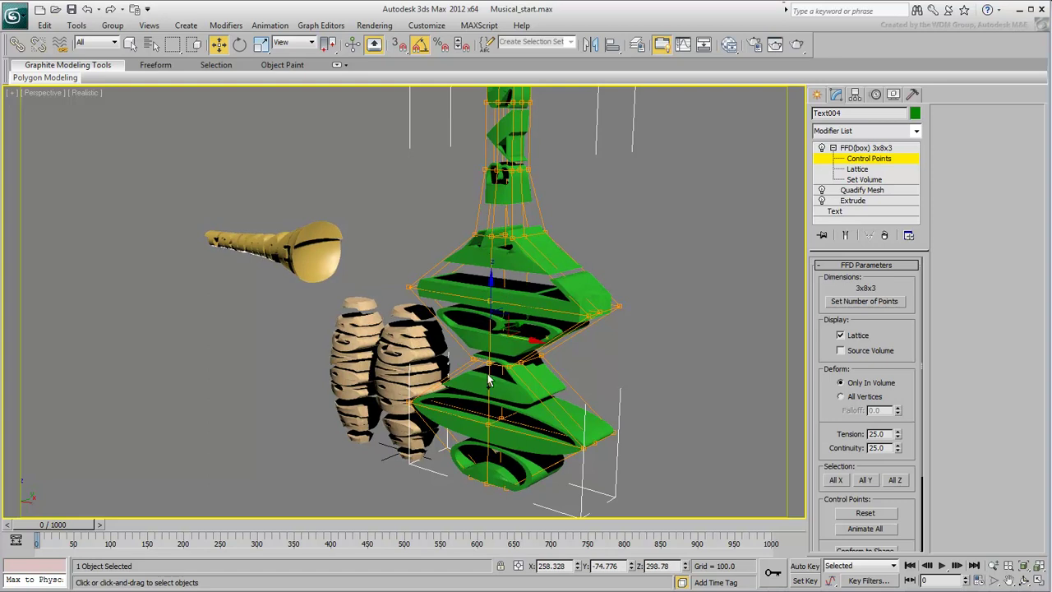
{"action": "left_click", "coordinate": [488, 427], "text": "ctrl"}
{"action": "middle_click_drag", "start_coordinate": [531, 458], "coordinate": [477, 463], "text": "alt"}
{"action": "left_click_drag", "start_coordinate": [529, 366], "coordinate": [519, 369]}
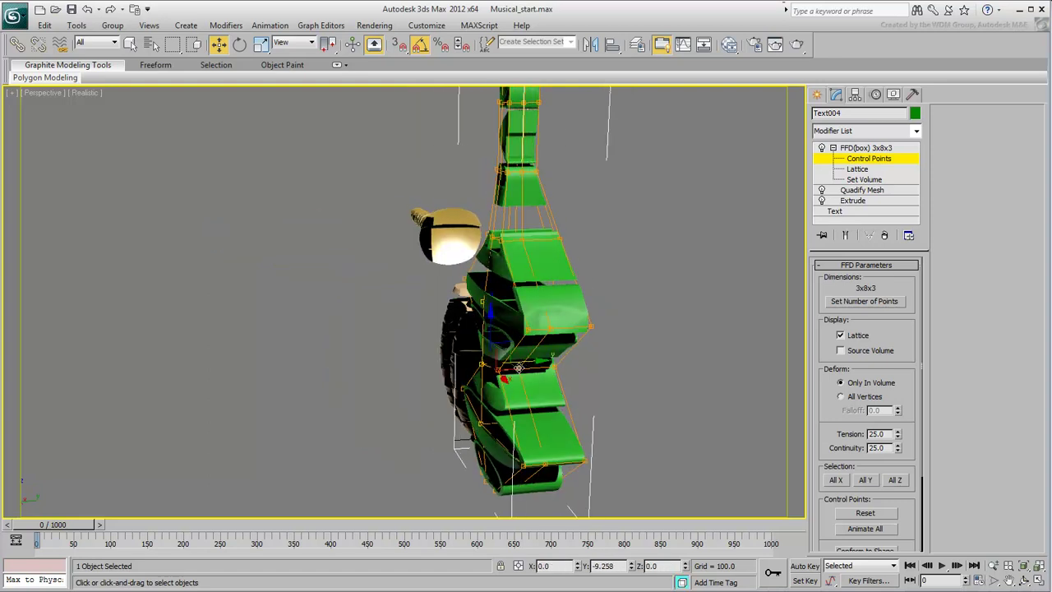
{"action": "middle_click_drag", "start_coordinate": [431, 358], "coordinate": [489, 375], "text": "alt"}
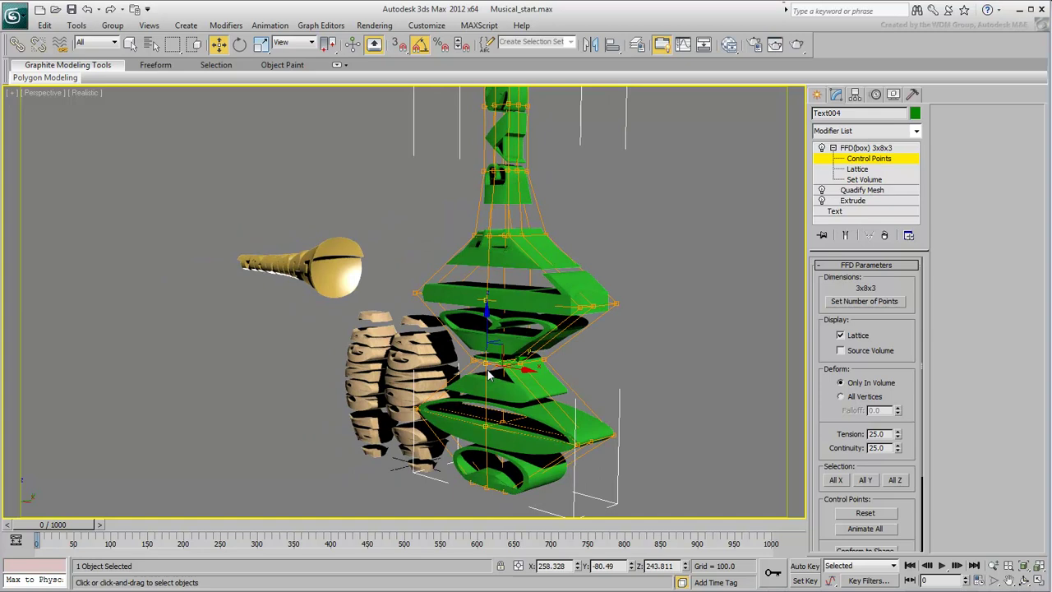
Step: Leave control-point editing and inspect the double bass at its Quadify Mesh modifier level
{"action": "scroll", "coordinate": [489, 374], "scroll_direction": "up", "scroll_amount": 2}
{"action": "scroll", "coordinate": [518, 431], "scroll_direction": "up", "scroll_amount": 2}
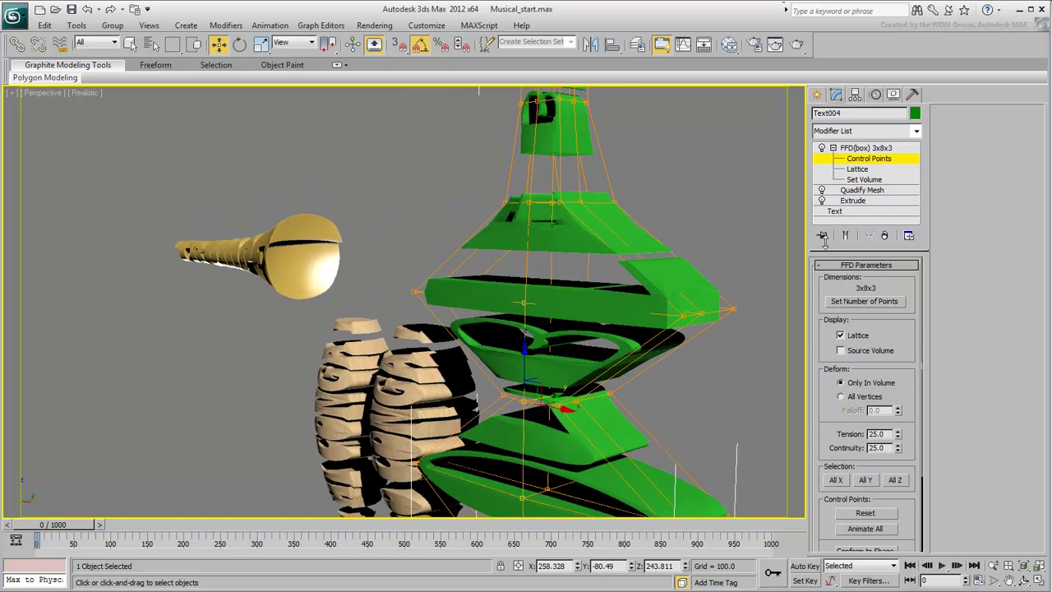
{"action": "left_click", "coordinate": [860, 162]}
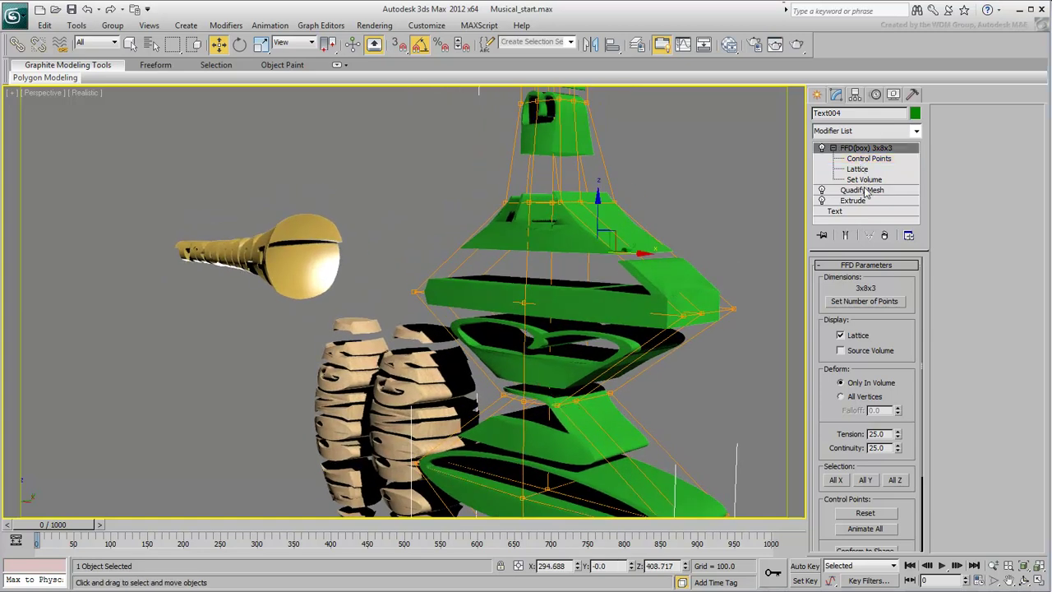
{"action": "left_click", "coordinate": [862, 191]}
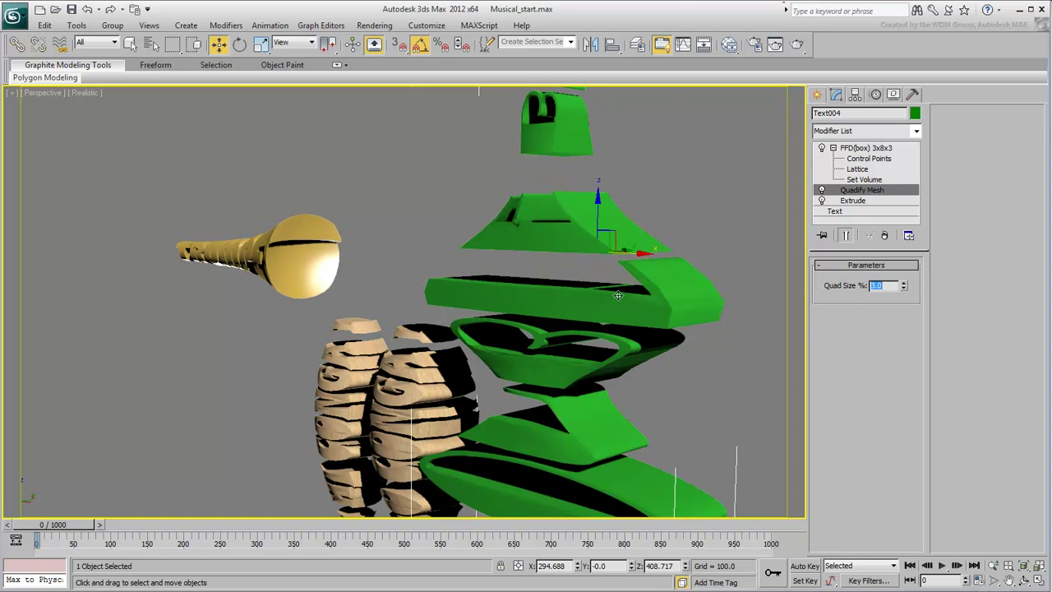
{"action": "middle_click_drag", "start_coordinate": [553, 315], "coordinate": [510, 258], "text": "alt"}
{"action": "scroll", "coordinate": [510, 258], "scroll_direction": "down", "scroll_amount": 4}
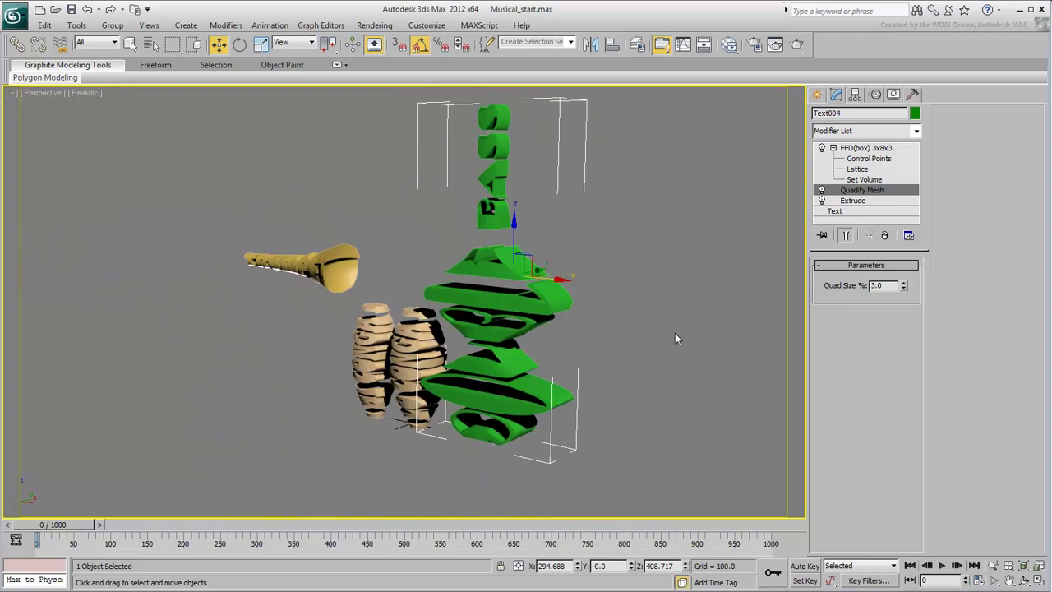
Step: Return to the FFD(box) modifier level and apply Reset XForm to the double bass
{"action": "left_click", "coordinate": [885, 148]}
{"action": "left_click", "coordinate": [913, 95]}
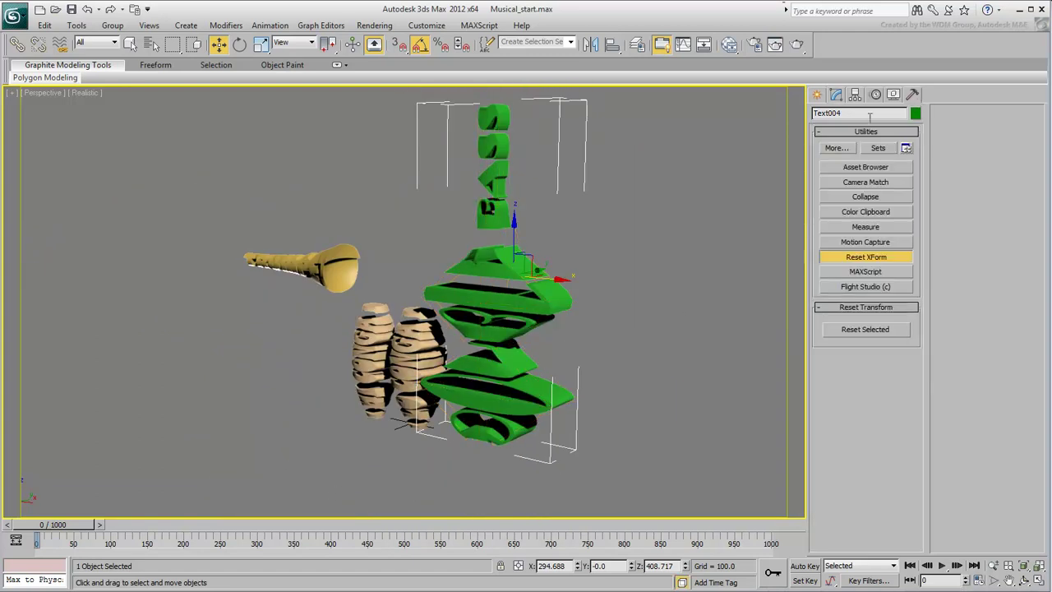
{"action": "left_click", "coordinate": [864, 330]}
{"action": "left_click", "coordinate": [837, 94]}
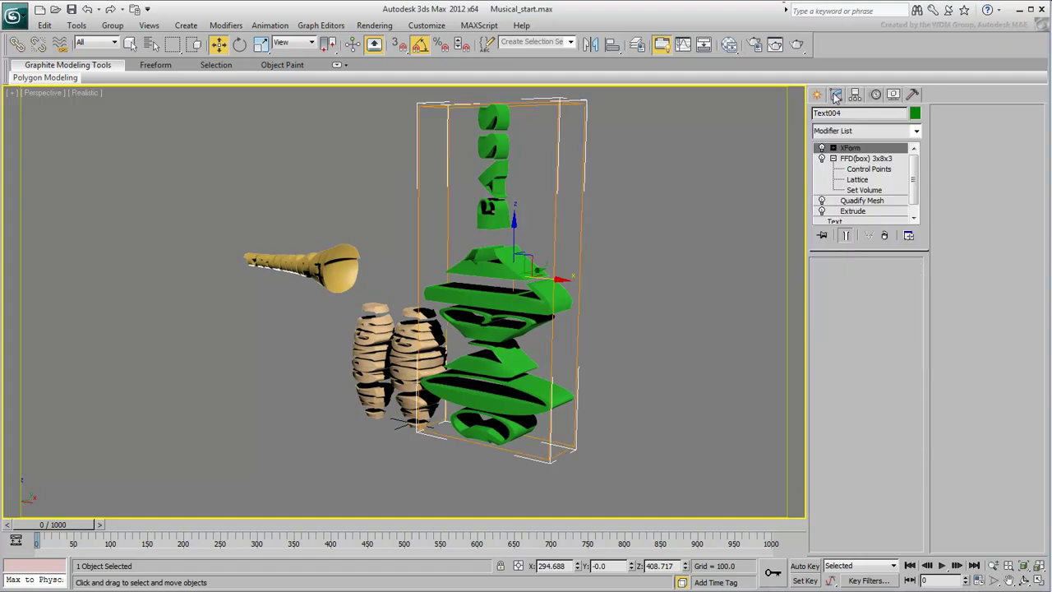
Step: Add a UVW Map modifier to the double bass and set its mapping to Box
{"action": "left_click", "coordinate": [880, 132]}
{"action": "key", "text": "u"}
{"action": "key", "text": "u"}
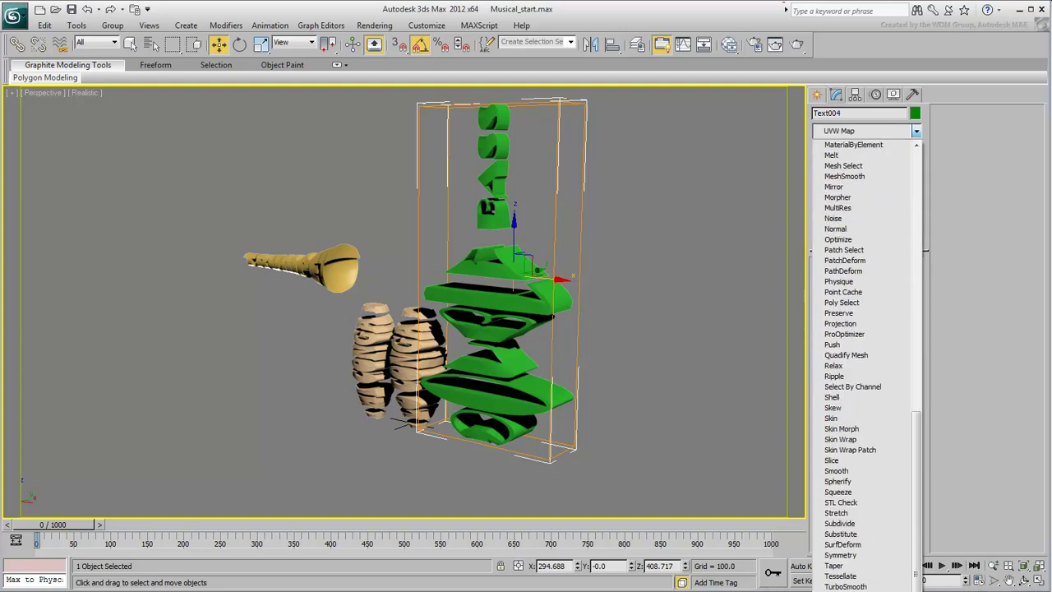
{"action": "key", "text": "Return"}
{"action": "left_click", "coordinate": [853, 340]}
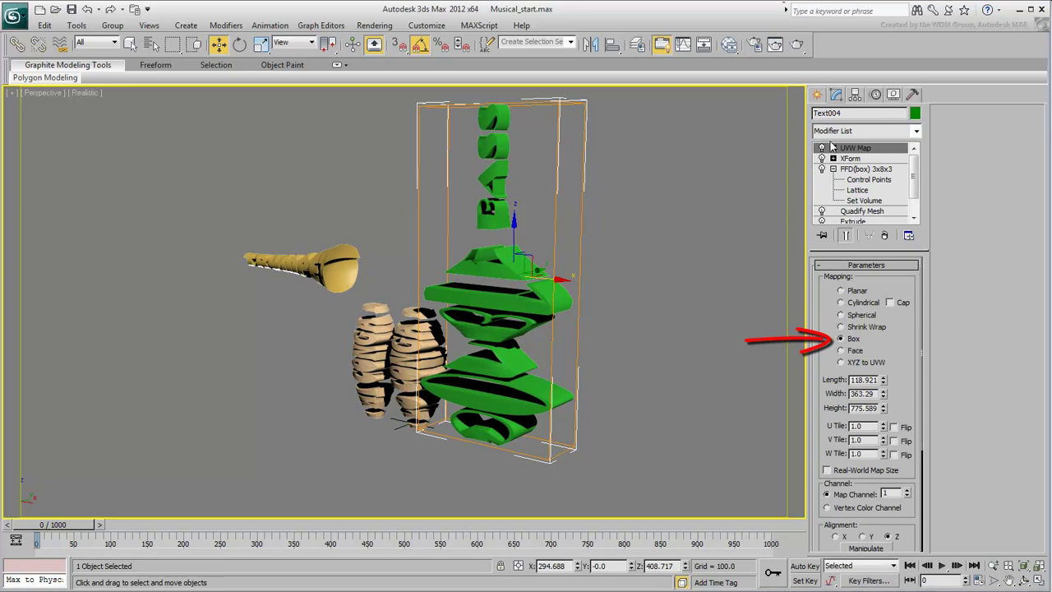
Step: In the Slate Material Editor, add a Standard material with the reddish wood bitmap as Diffuse Color and apply it to the double bass
{"action": "left_click", "coordinate": [730, 45]}
{"action": "middle_click_drag", "start_coordinate": [732, 424], "coordinate": [728, 342]}
{"action": "scroll", "coordinate": [729, 343], "scroll_direction": "down", "scroll_amount": 3}
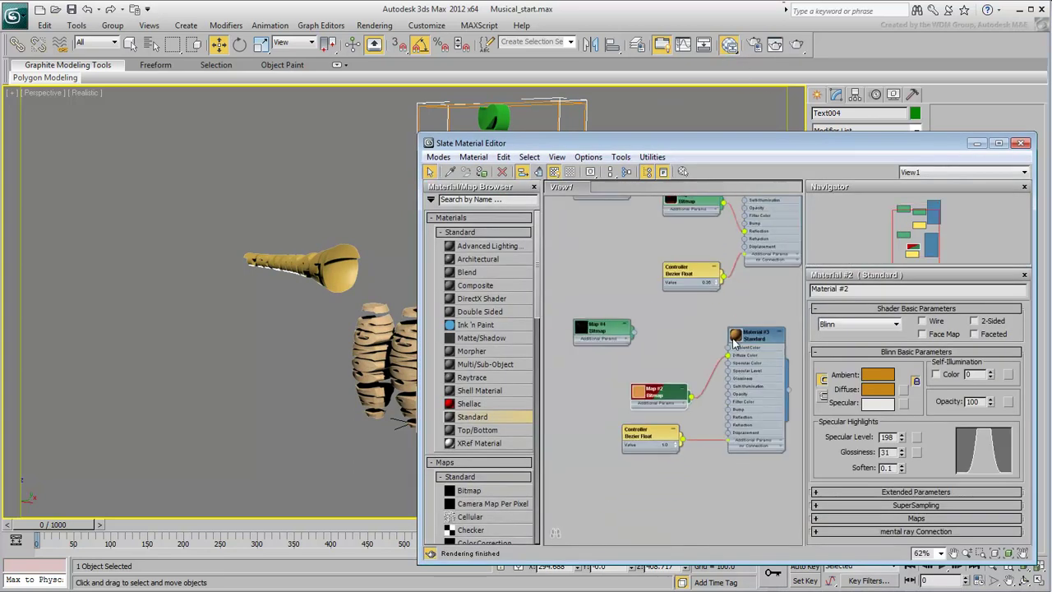
{"action": "left_click_drag", "start_coordinate": [749, 333], "coordinate": [771, 300]}
{"action": "left_click_drag", "start_coordinate": [480, 421], "coordinate": [763, 426]}
{"action": "left_click_drag", "start_coordinate": [643, 233], "coordinate": [733, 404]}
{"action": "scroll", "coordinate": [701, 423], "scroll_direction": "up", "scroll_amount": 3}
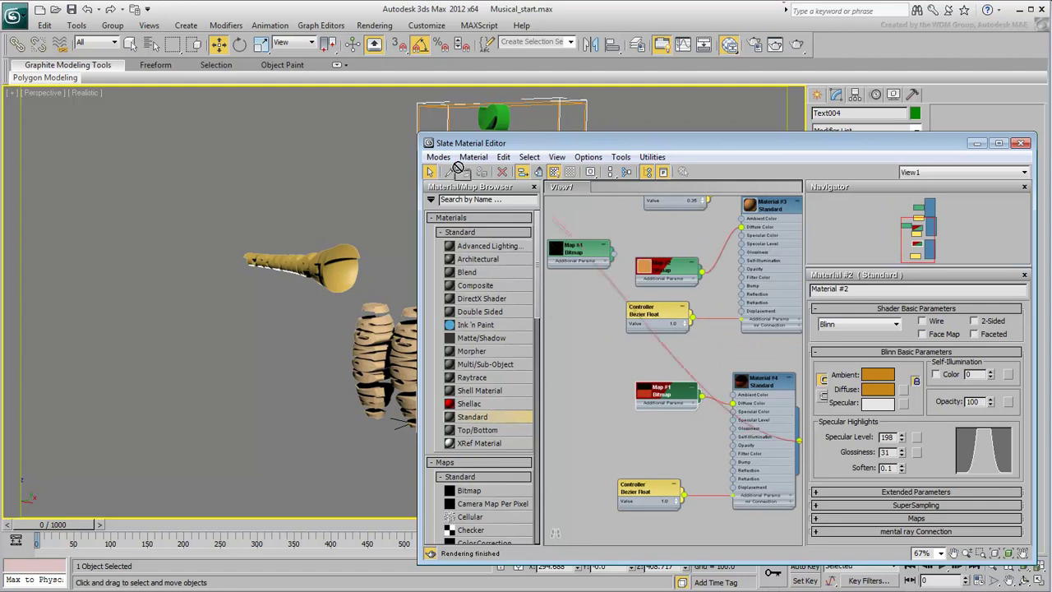
{"action": "left_click", "coordinate": [1023, 145]}
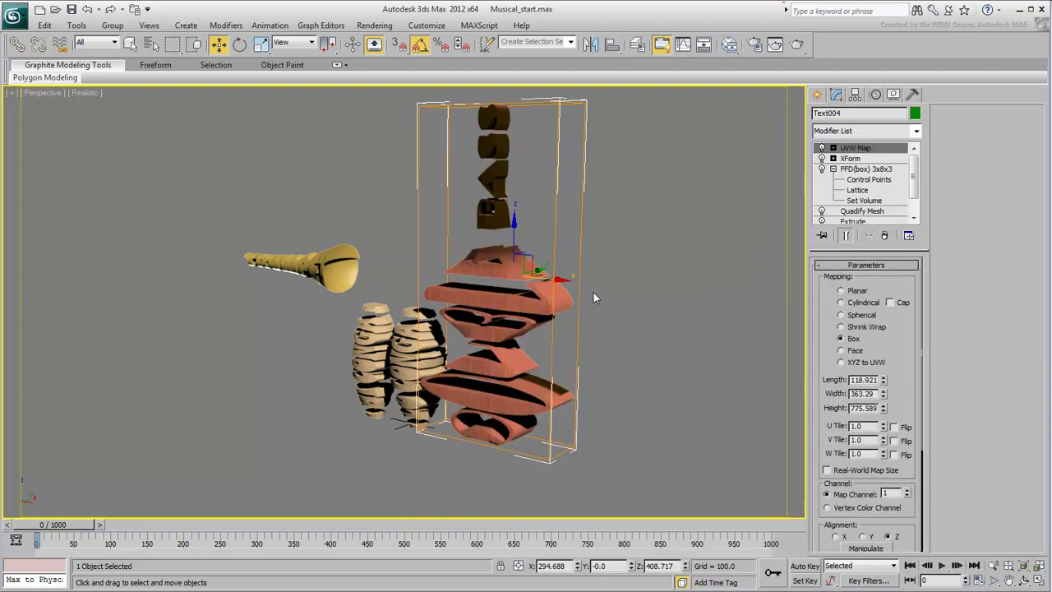
Step: Set the UVW Map's length, width and height to 800 each
{"action": "left_click_drag", "start_coordinate": [853, 379], "coordinate": [914, 386]}
{"action": "type", "text": "800"}
{"action": "key", "text": "Tab"}
{"action": "type", "text": "800"}
{"action": "key", "text": "Return"}
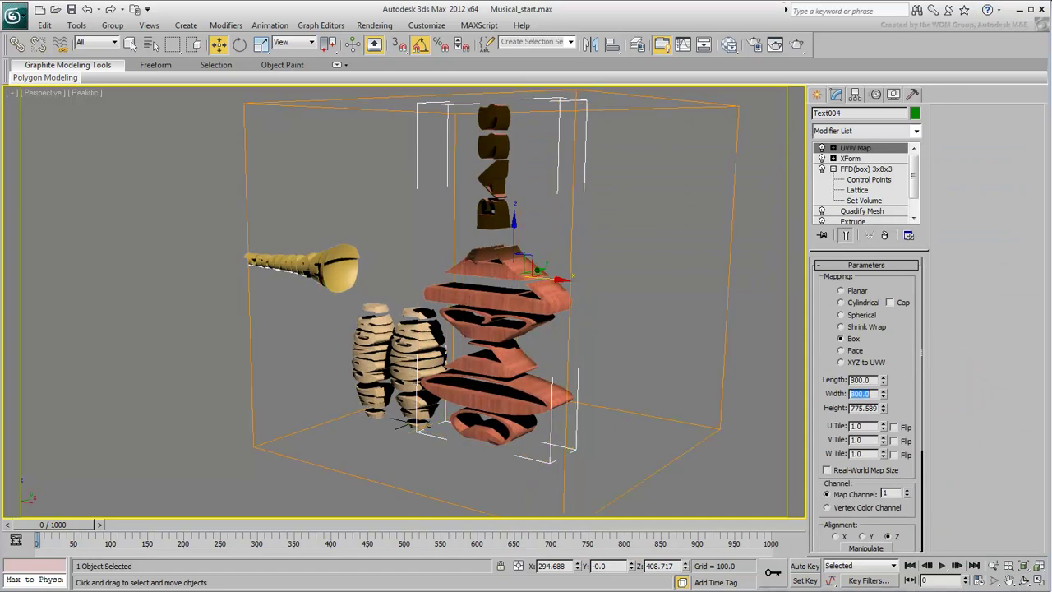
{"action": "key", "text": "Tab"}
{"action": "type", "text": "800"}
{"action": "key", "text": "Return"}
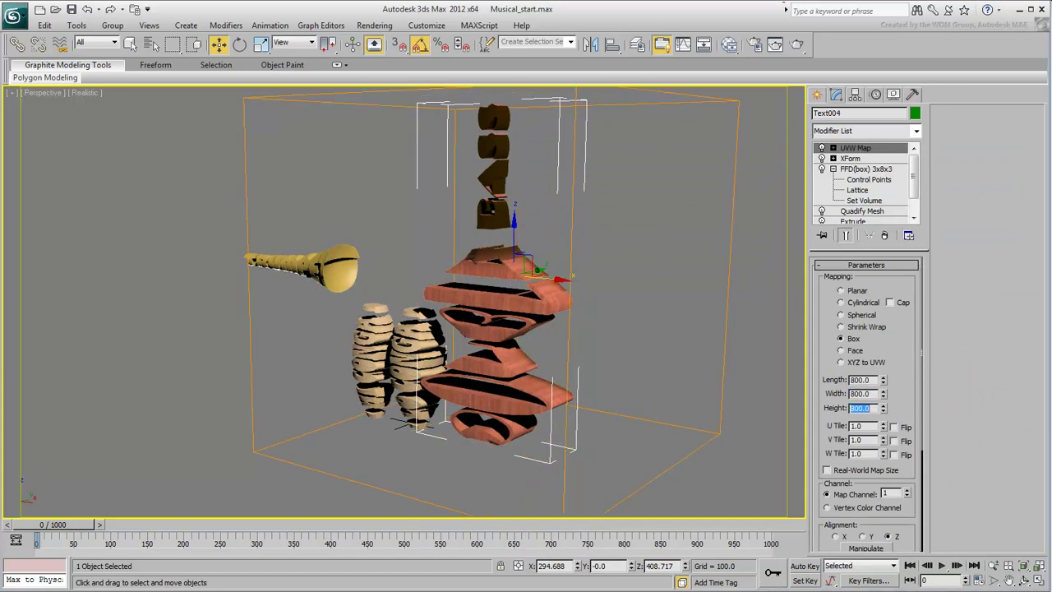
Step: Convert the double bass to an Editable Poly
{"action": "middle_click_drag", "start_coordinate": [506, 434], "coordinate": [599, 358], "text": "alt"}
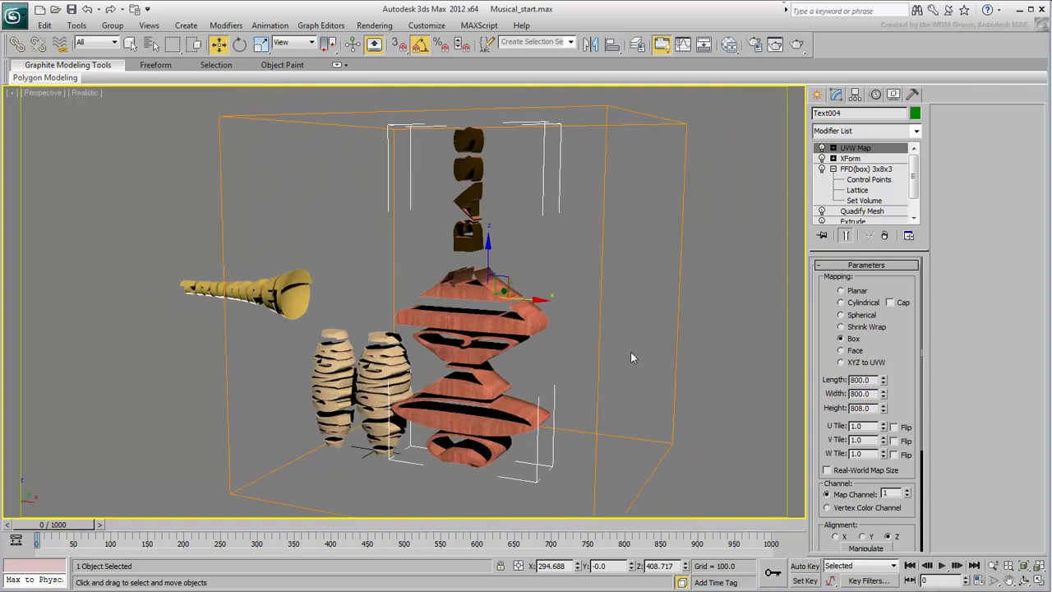
{"action": "right_click", "coordinate": [493, 339]}
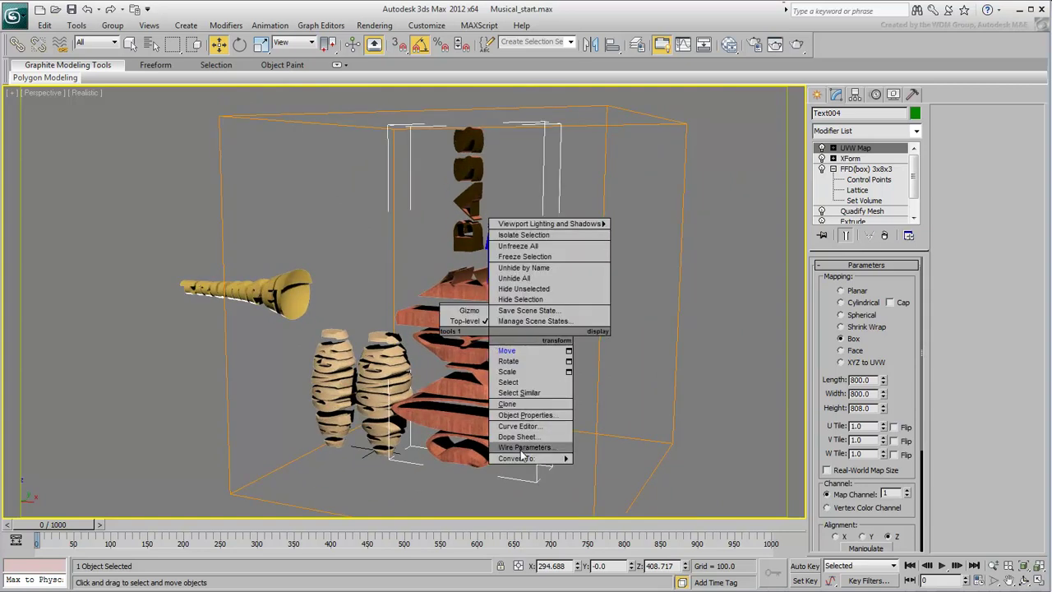
{"action": "mouse_move", "coordinate": [518, 458]}
{"action": "left_click", "coordinate": [623, 470]}
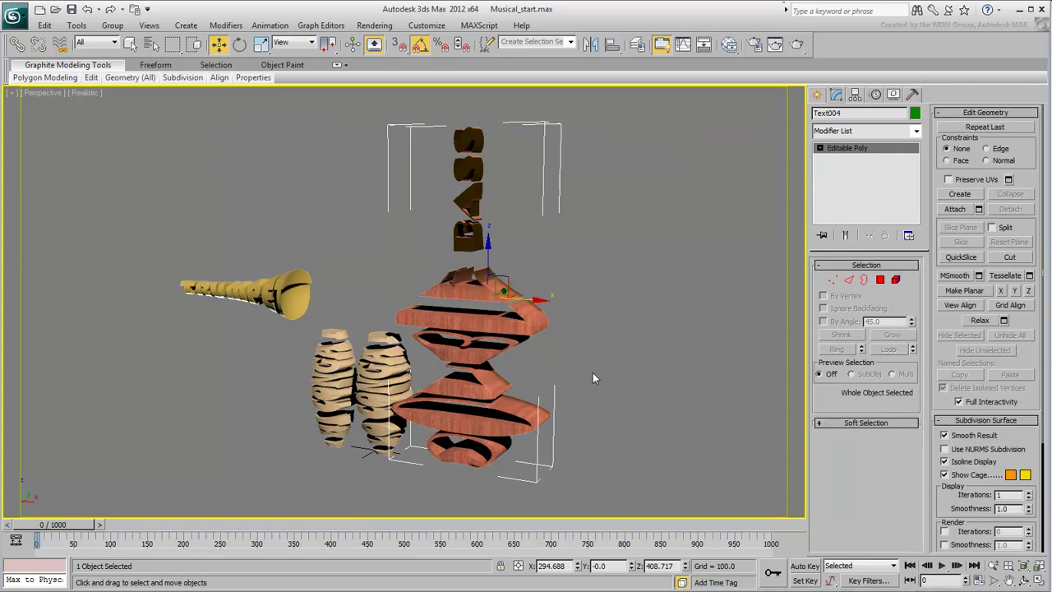
Step: Place the double bass's pivot at the centre of its base and lower the bass onto the ground line in the Front view
{"action": "key", "text": "alt+w"}
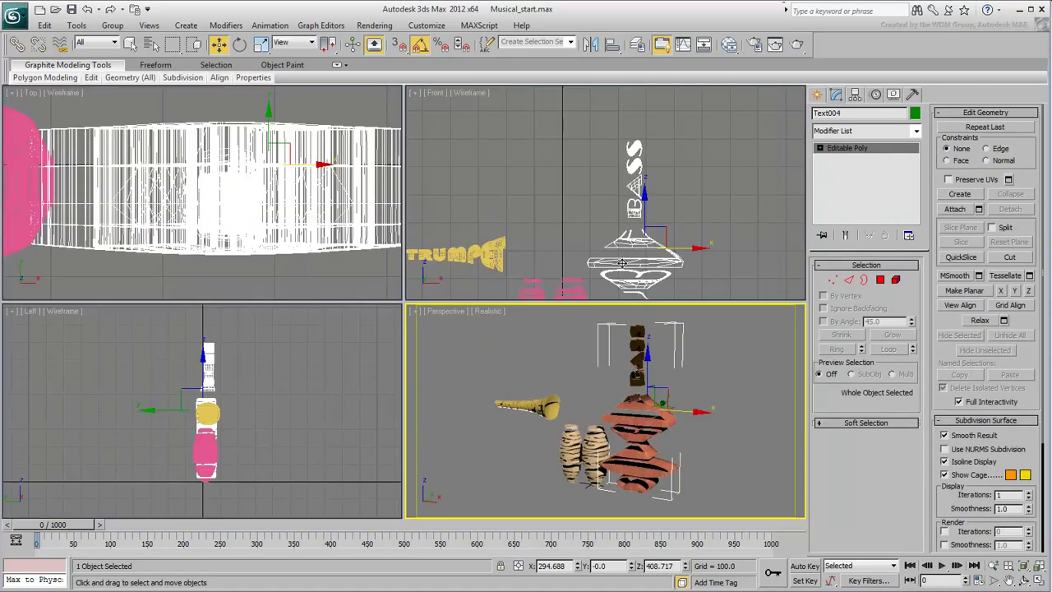
{"action": "middle_click_drag", "start_coordinate": [615, 239], "coordinate": [613, 157]}
{"action": "left_click", "coordinate": [855, 95]}
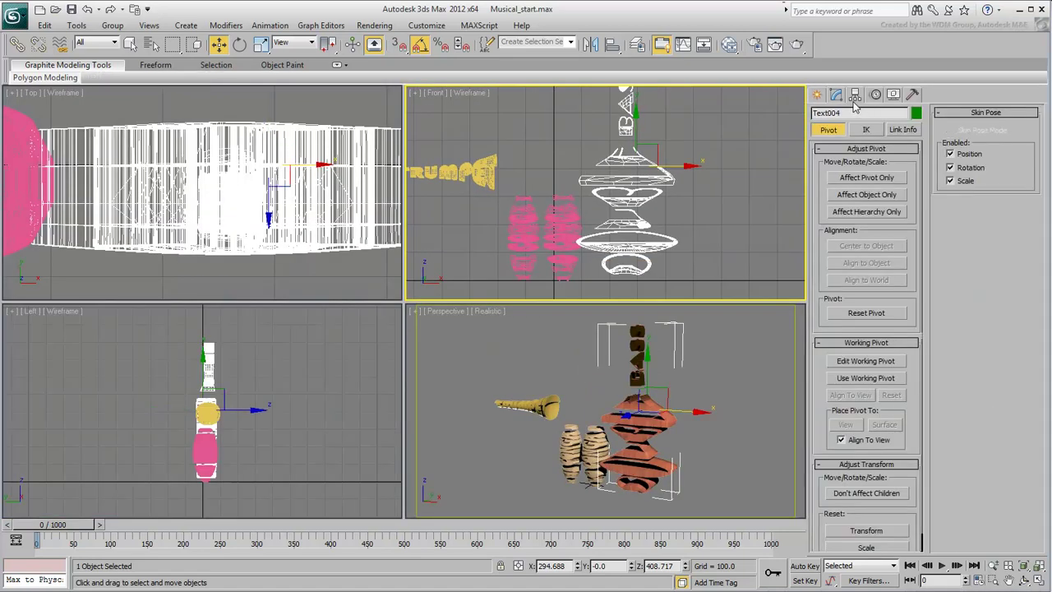
{"action": "left_click", "coordinate": [867, 178]}
{"action": "left_click", "coordinate": [864, 263]}
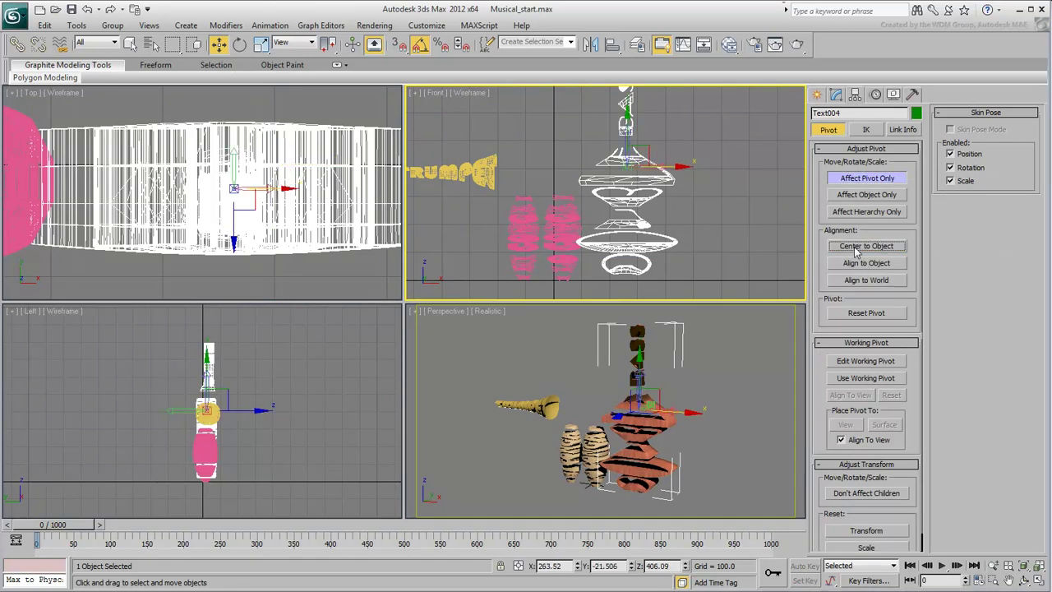
{"action": "left_click", "coordinate": [867, 245]}
{"action": "left_click_drag", "start_coordinate": [633, 228], "coordinate": [633, 259]}
{"action": "left_click", "coordinate": [855, 178]}
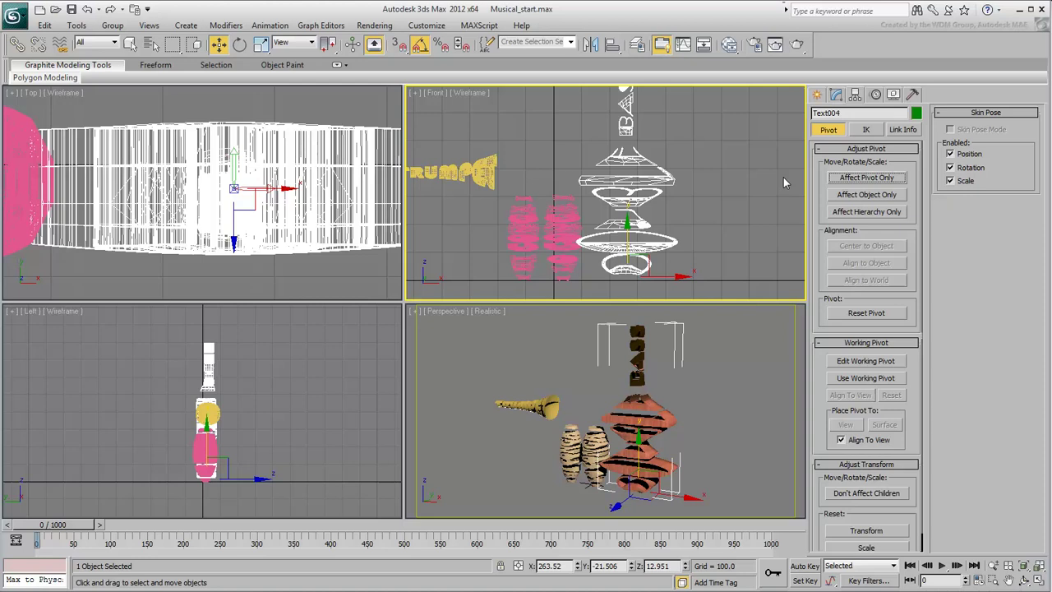
{"action": "left_click_drag", "start_coordinate": [633, 245], "coordinate": [628, 251]}
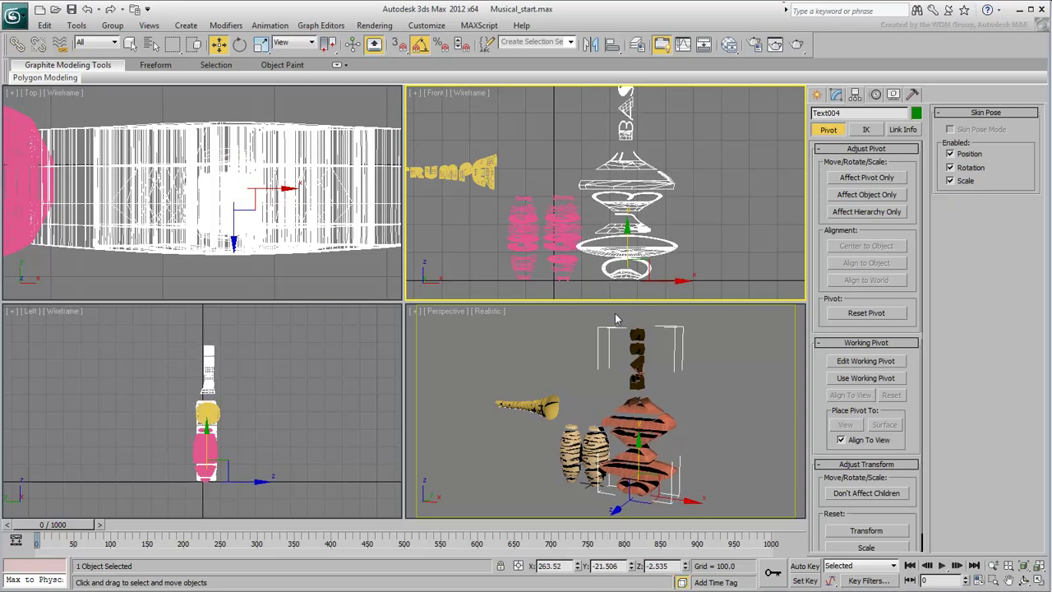
Step: Rename the double bass object as BASS and the trumpet object as TRUMPET
{"action": "left_click", "coordinate": [838, 95]}
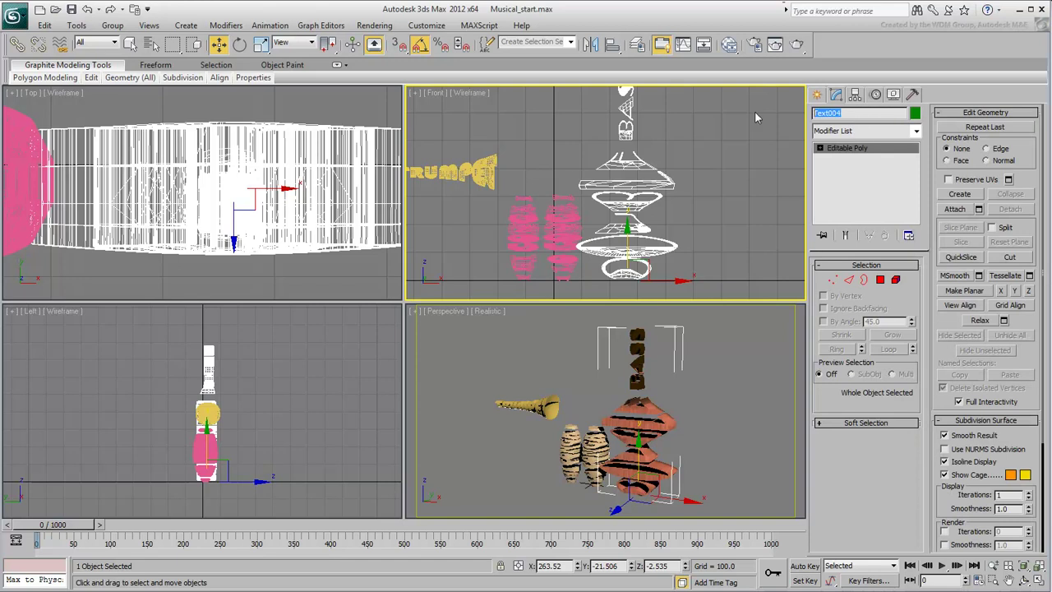
{"action": "type", "text": "BASS"}
{"action": "left_click", "coordinate": [489, 160]}
{"action": "left_click_drag", "start_coordinate": [855, 111], "coordinate": [744, 111]}
{"action": "type", "text": "TR"}
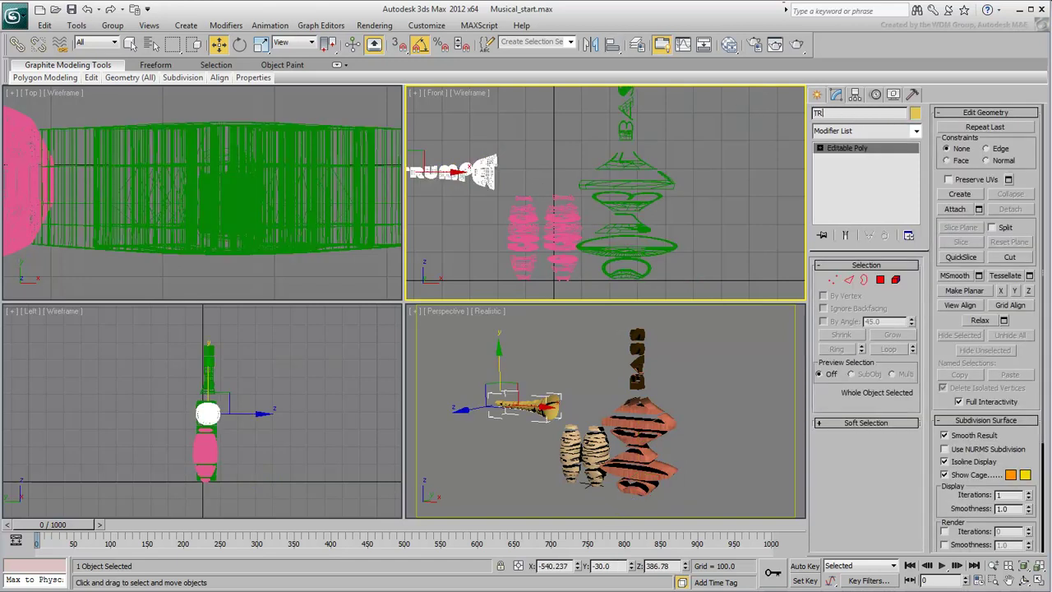
{"action": "type", "text": "UMPET"}
Step: Rename the conga farther from the bass as HI CONGA and the one beside the bass as LO CONGA, and deselect everything
{"action": "left_click", "coordinate": [532, 216]}
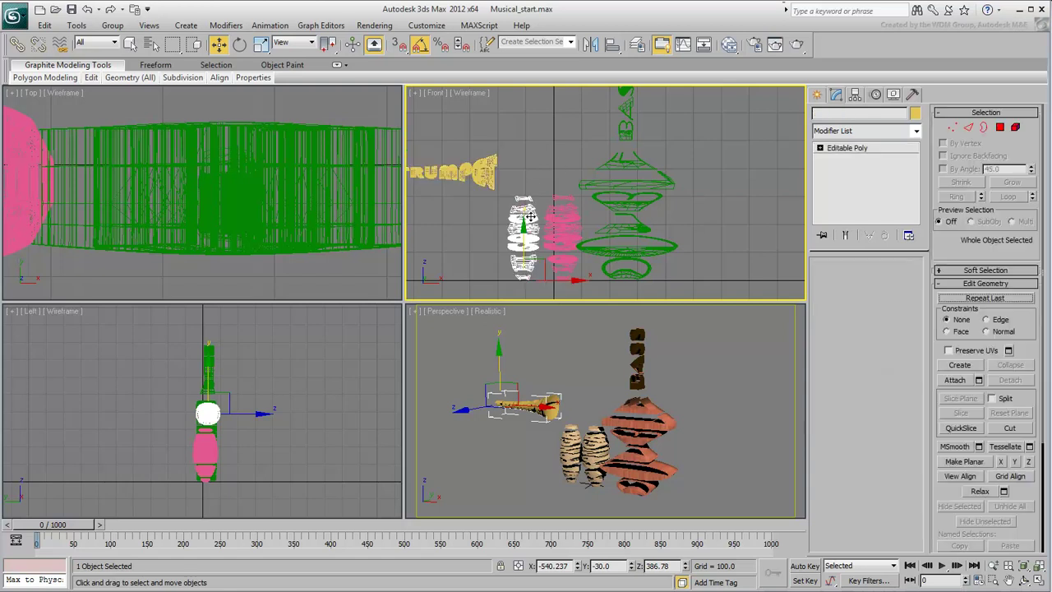
{"action": "left_click", "coordinate": [855, 113]}
{"action": "type", "text": "HI CONGA"}
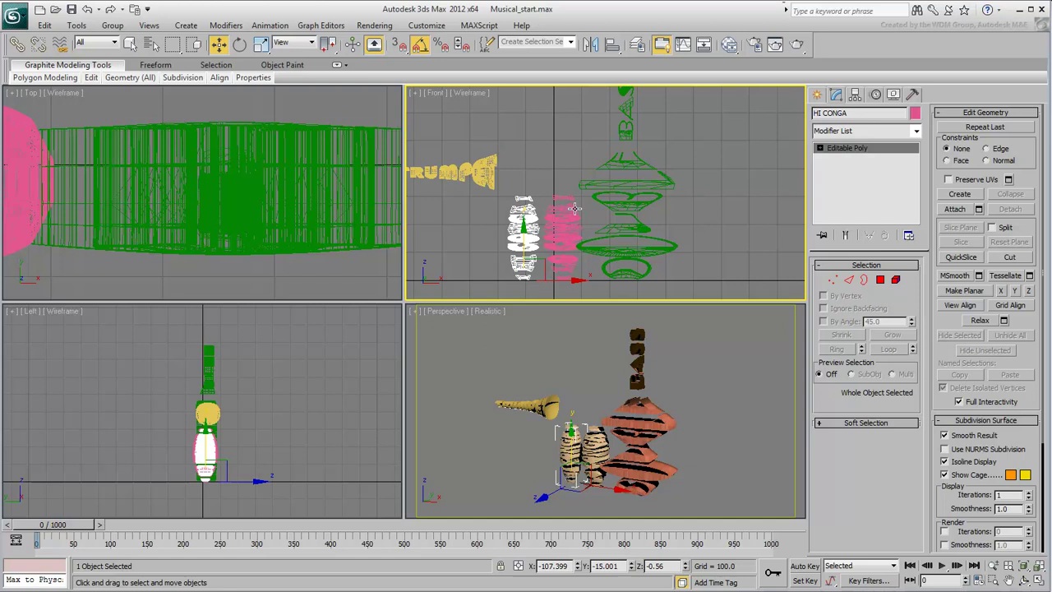
{"action": "left_click", "coordinate": [576, 208]}
{"action": "left_click", "coordinate": [864, 113]}
{"action": "type", "text": "LO CO"}
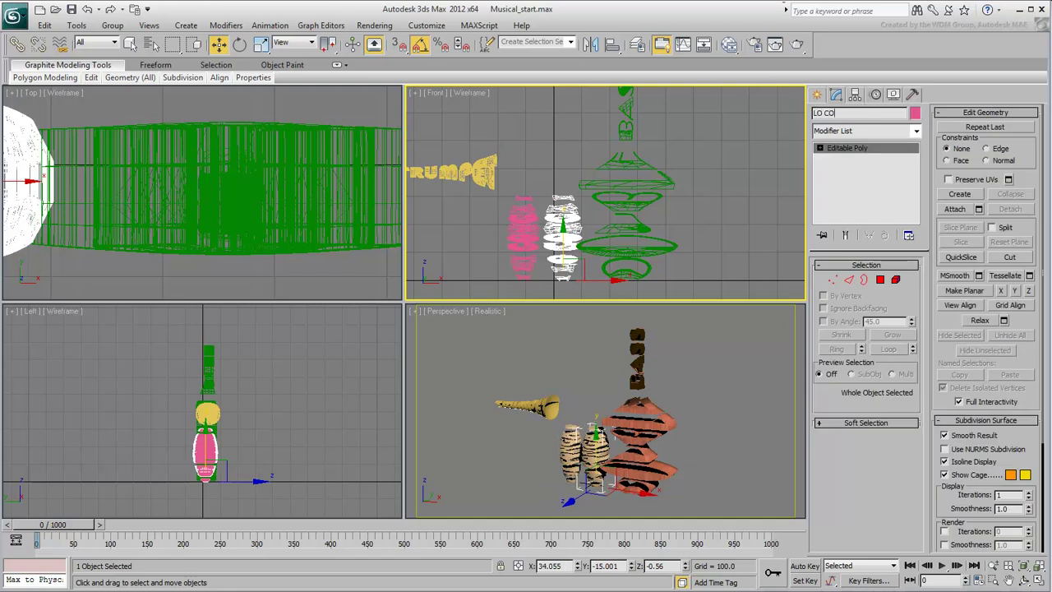
{"action": "left_click", "coordinate": [700, 104]}
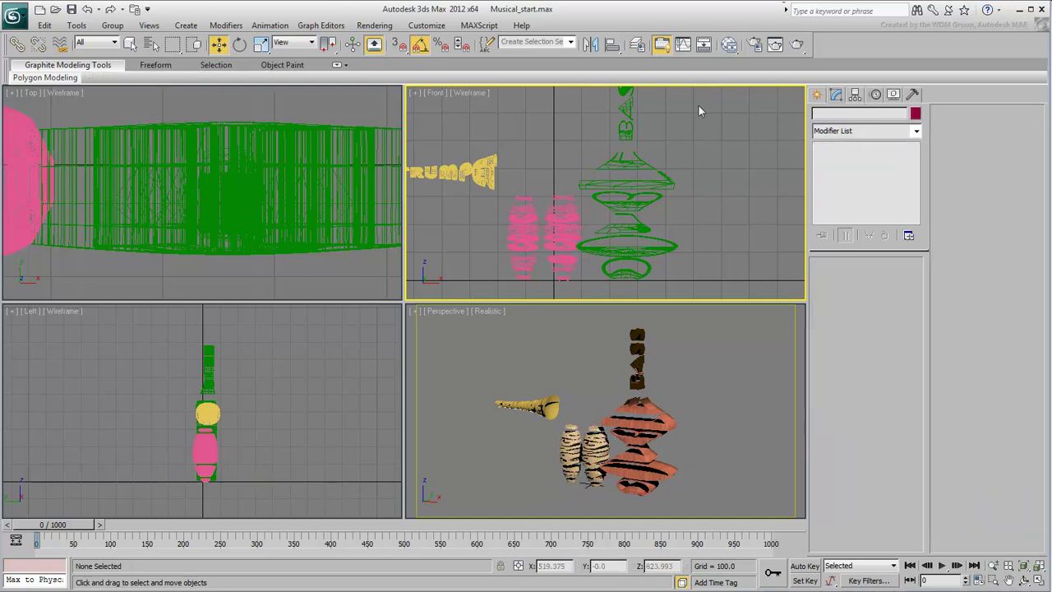
Step: Reopen the Slate Material Editor and move the unconnected bitmap node below the last material
{"action": "left_click", "coordinate": [730, 44]}
{"action": "left_click_drag", "start_coordinate": [693, 146], "coordinate": [361, 122]}
{"action": "scroll", "coordinate": [352, 396], "scroll_direction": "down", "scroll_amount": 3}
{"action": "left_click_drag", "start_coordinate": [281, 253], "coordinate": [330, 468]}
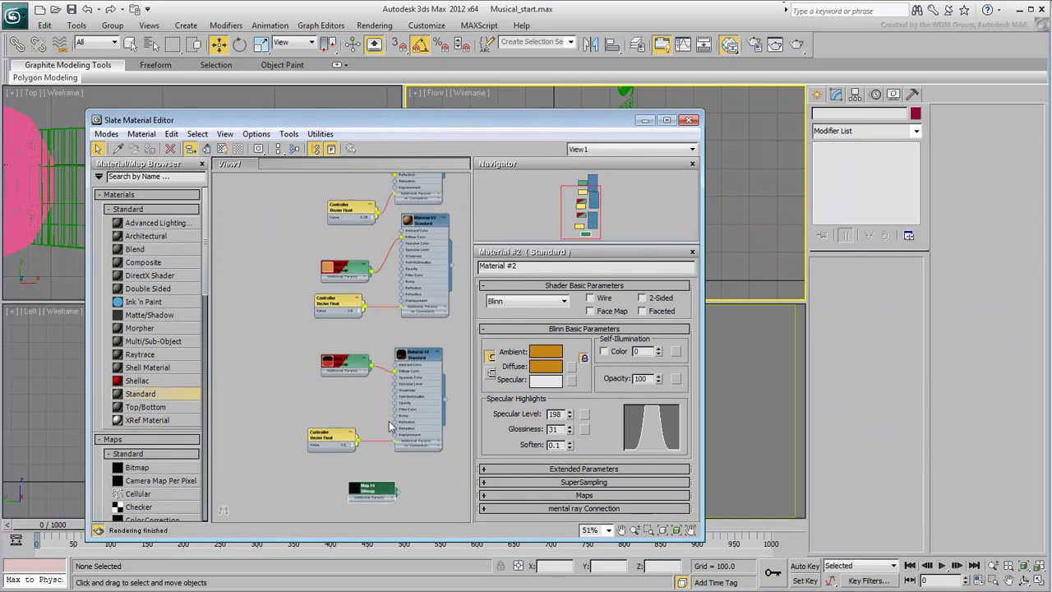
Step: Enlarge the preview of the jazz-bck.jpg bitmap node and set its coordinates to Environ with Screen mapping
{"action": "scroll", "coordinate": [331, 471], "scroll_direction": "up", "scroll_amount": 2}
{"action": "scroll", "coordinate": [302, 361], "scroll_direction": "up", "scroll_amount": 1}
{"action": "double_click", "coordinate": [302, 361]}
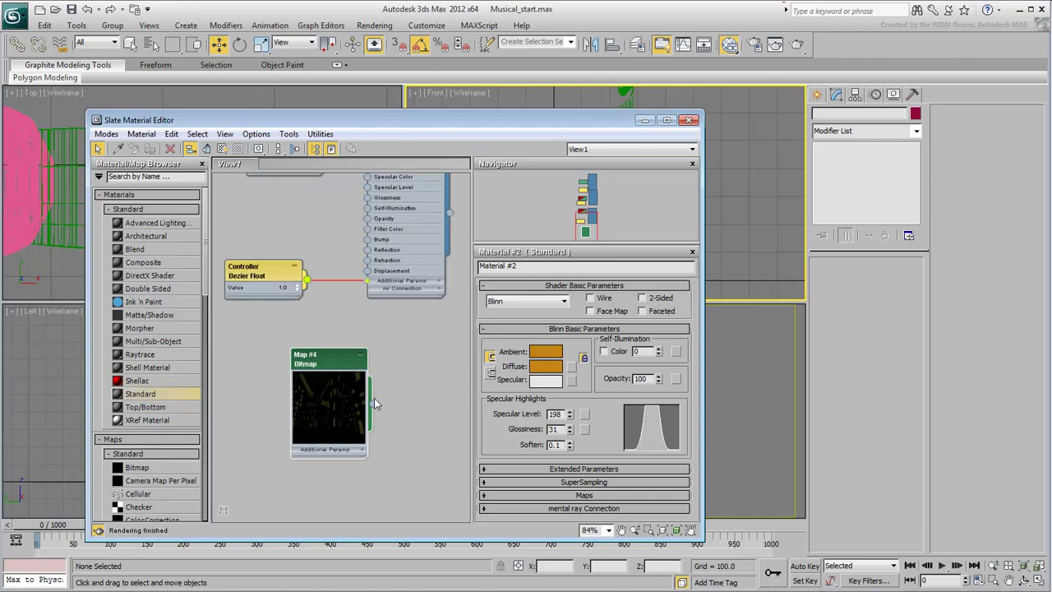
{"action": "double_click", "coordinate": [332, 360]}
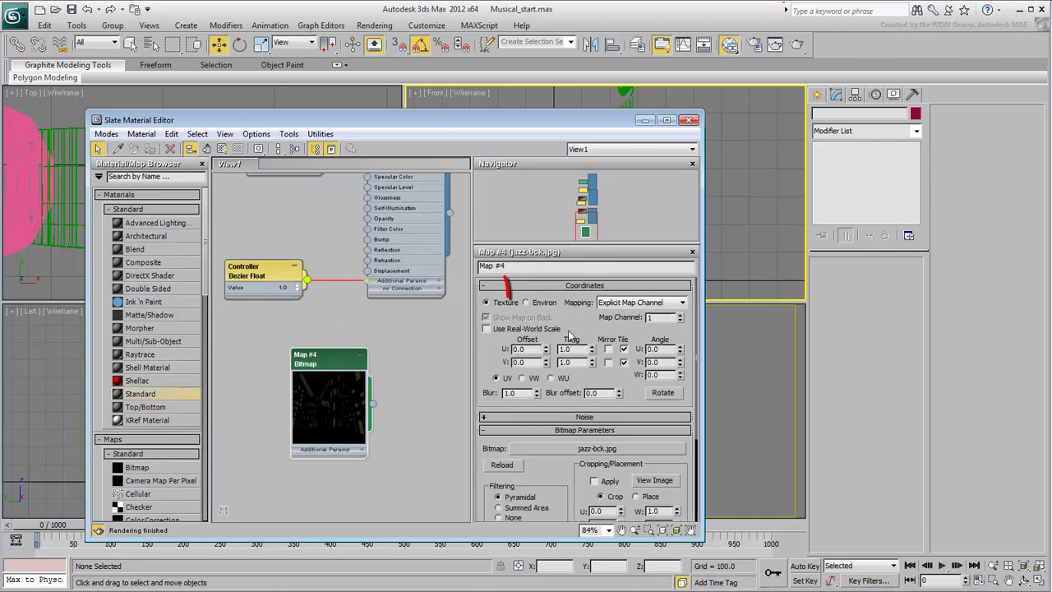
{"action": "left_click", "coordinate": [547, 303]}
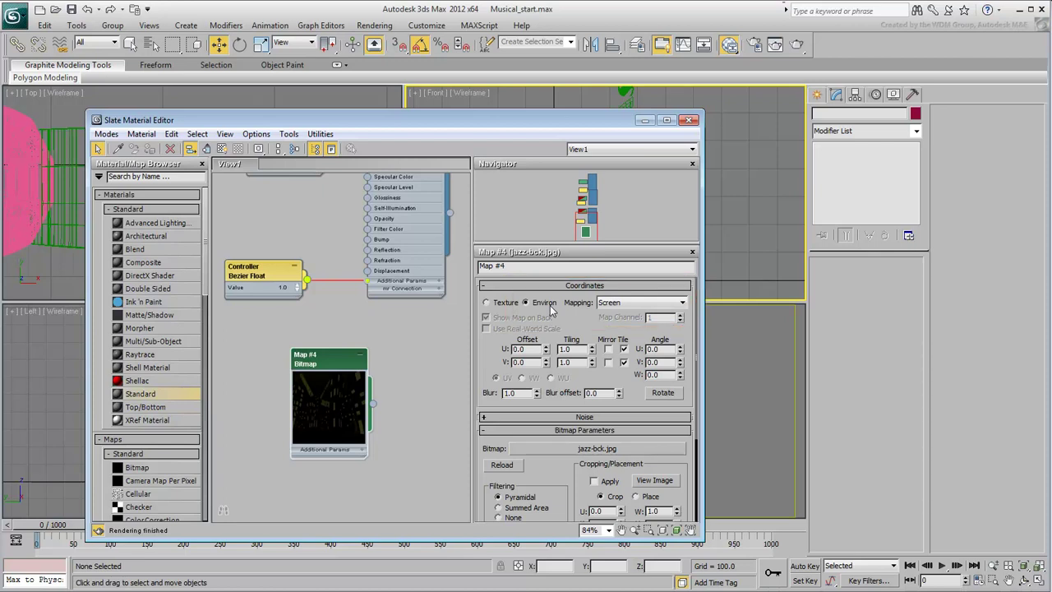
Step: Assign the jazz-bck.jpg bitmap as an instance to the scene's Environment Map and close the environment settings
{"action": "key", "text": "8"}
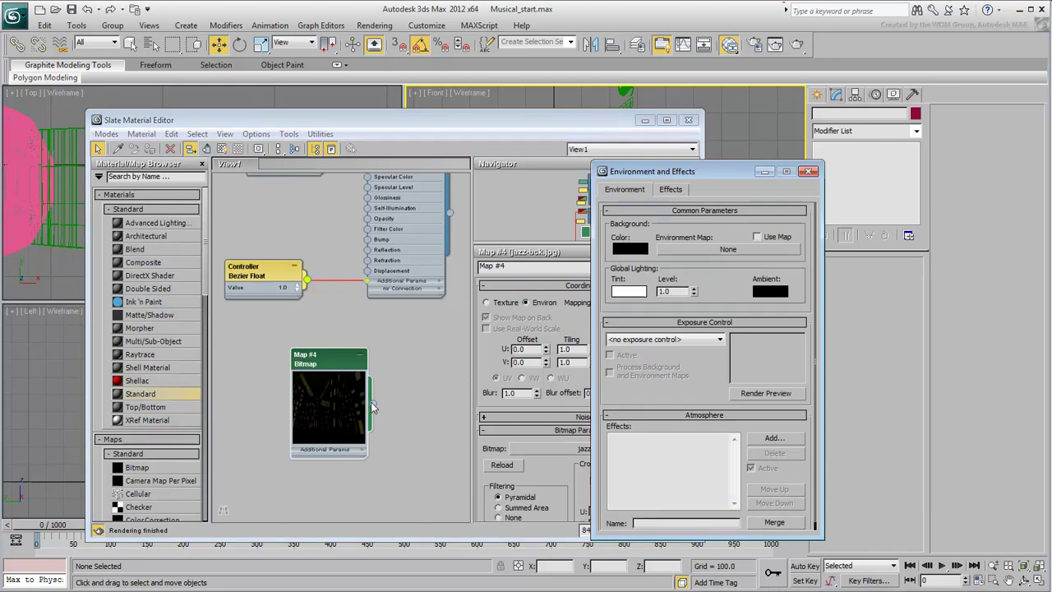
{"action": "left_click_drag", "start_coordinate": [372, 407], "coordinate": [739, 251]}
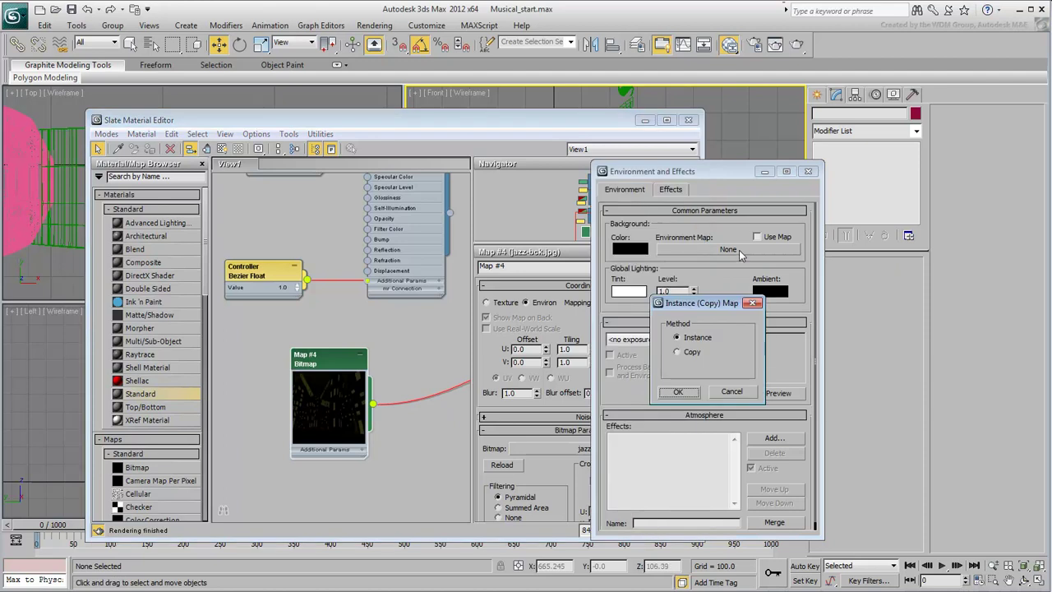
{"action": "left_click", "coordinate": [678, 391]}
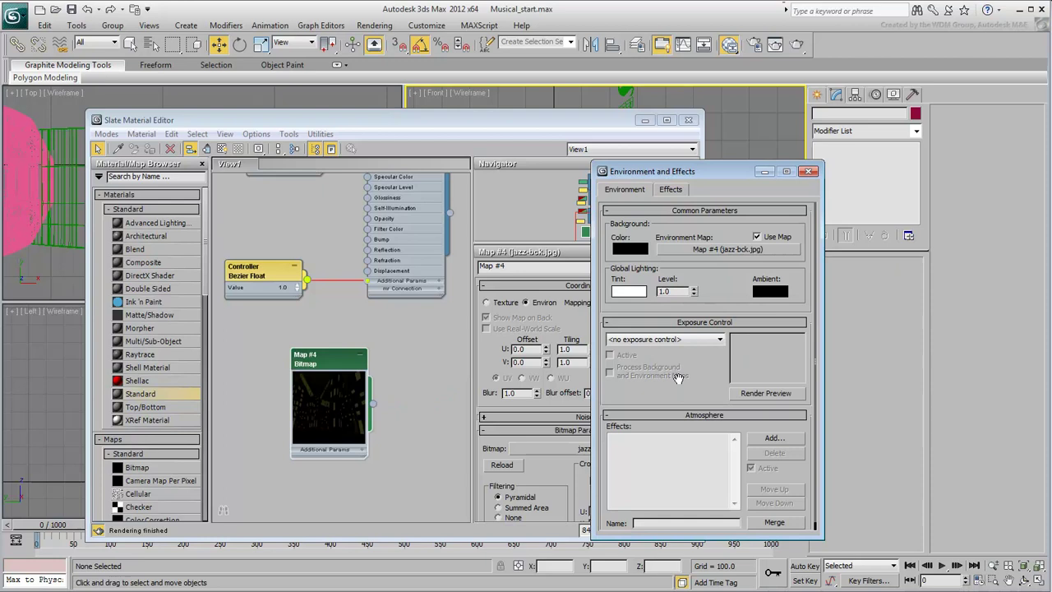
{"action": "left_click", "coordinate": [810, 171]}
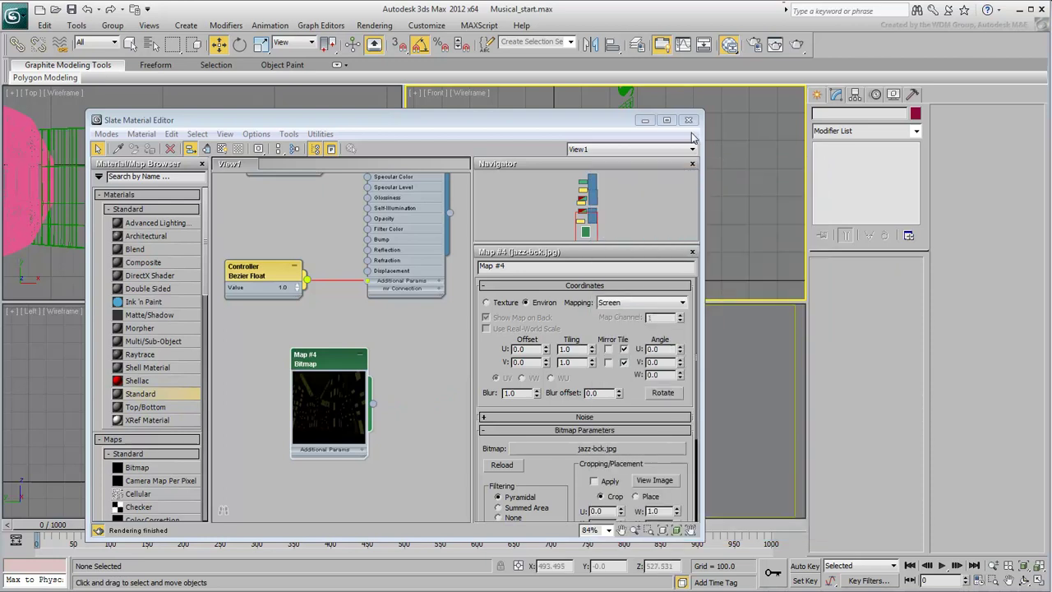
Step: Close the Slate Material Editor, render the Perspective view to check the jazz background, and dismiss the rendered image
{"action": "left_click", "coordinate": [689, 120]}
{"action": "left_click", "coordinate": [674, 398]}
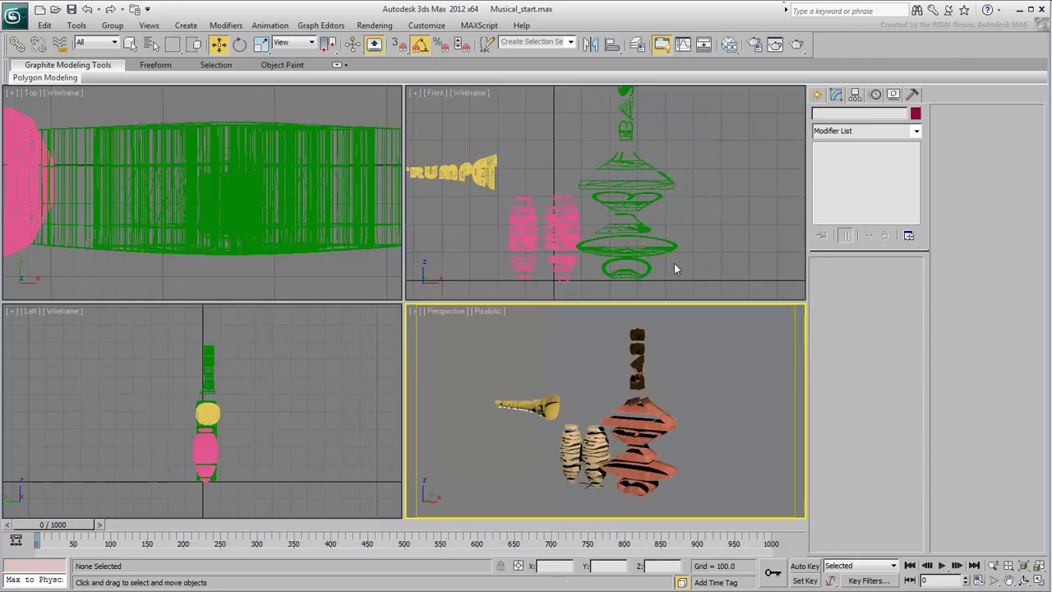
{"action": "left_click", "coordinate": [796, 43]}
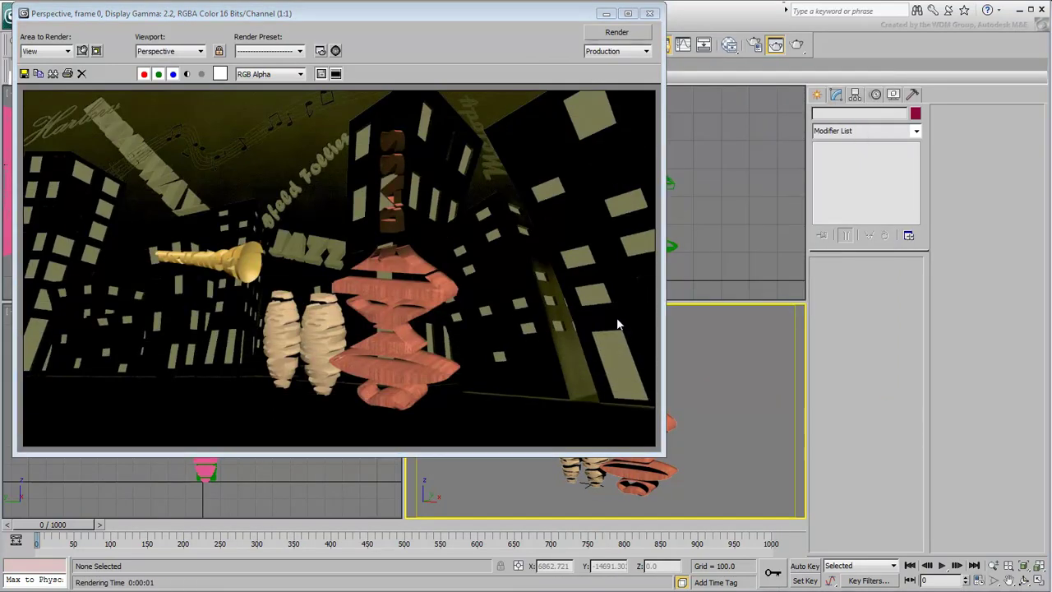
{"action": "left_click", "coordinate": [651, 14]}
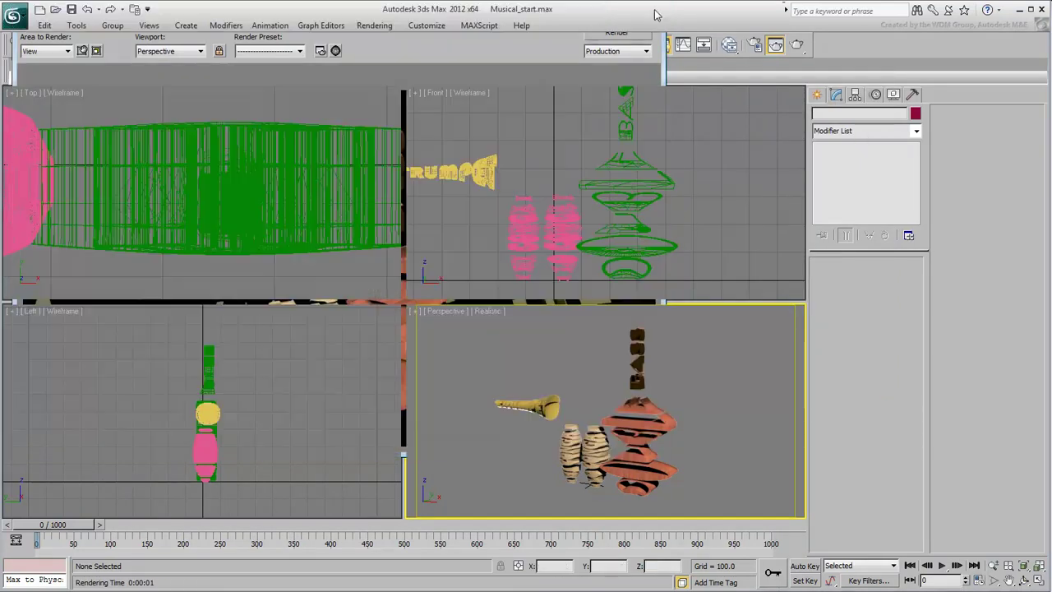
Step: Merge Camera001, Circle001, Omni001 and Spot001 from Addons.max into the scene
{"action": "left_click", "coordinate": [13, 16]}
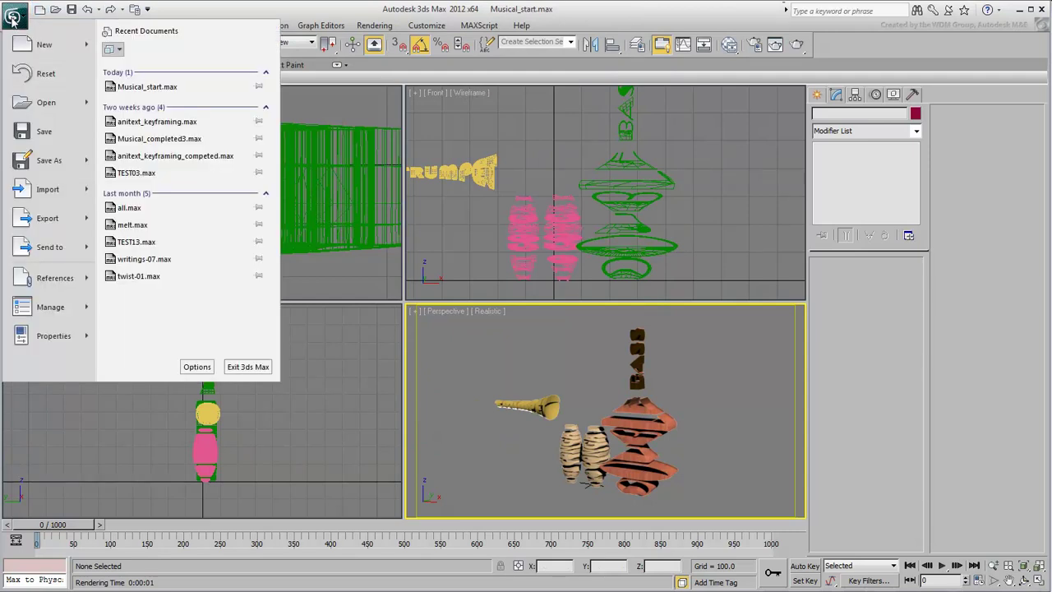
{"action": "mouse_move", "coordinate": [49, 189]}
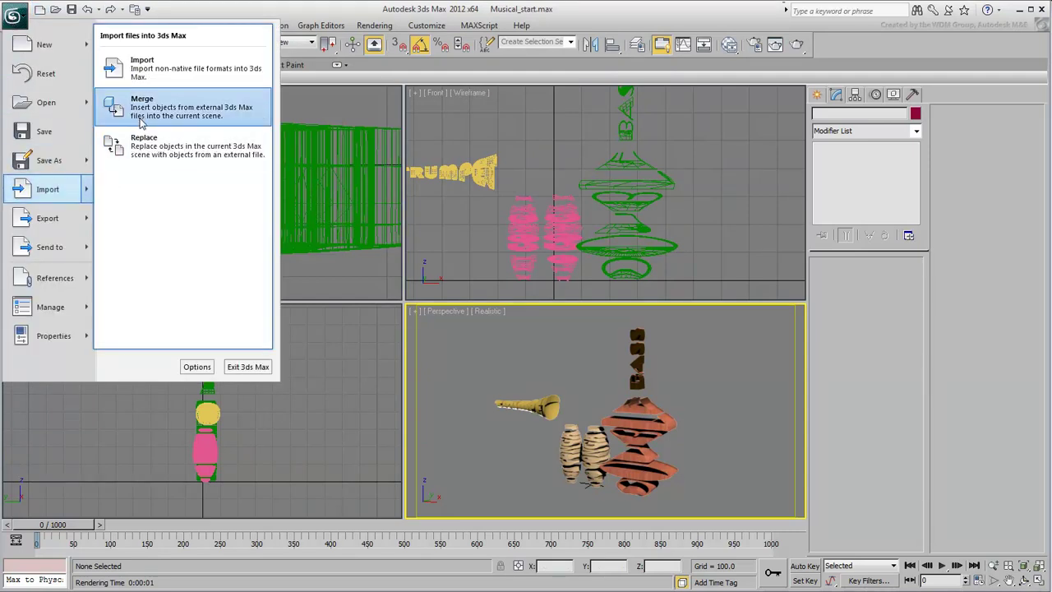
{"action": "left_click", "coordinate": [141, 123]}
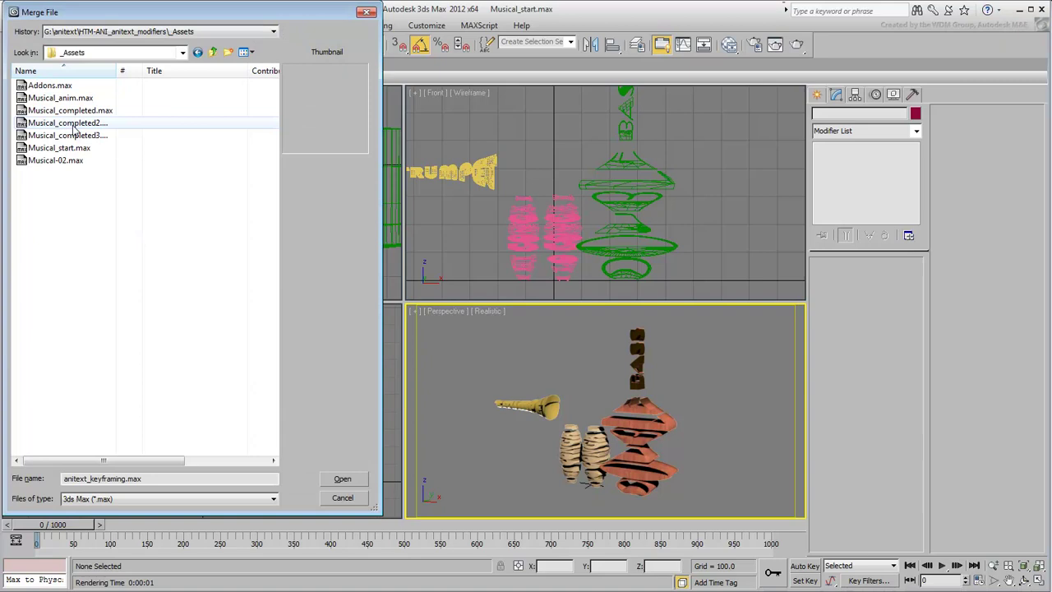
{"action": "left_click", "coordinate": [82, 86]}
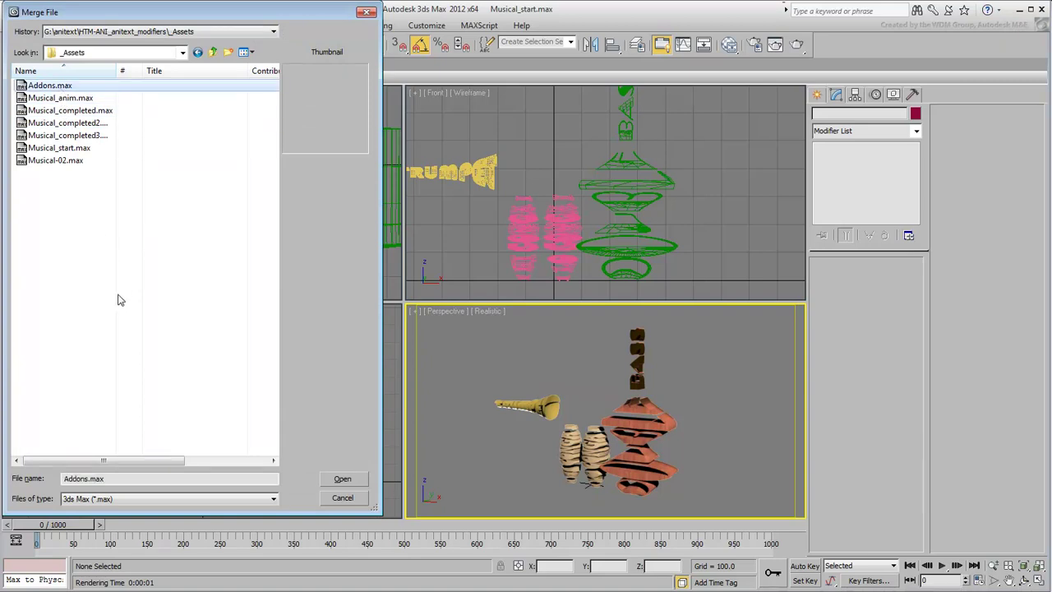
{"action": "left_click", "coordinate": [342, 481]}
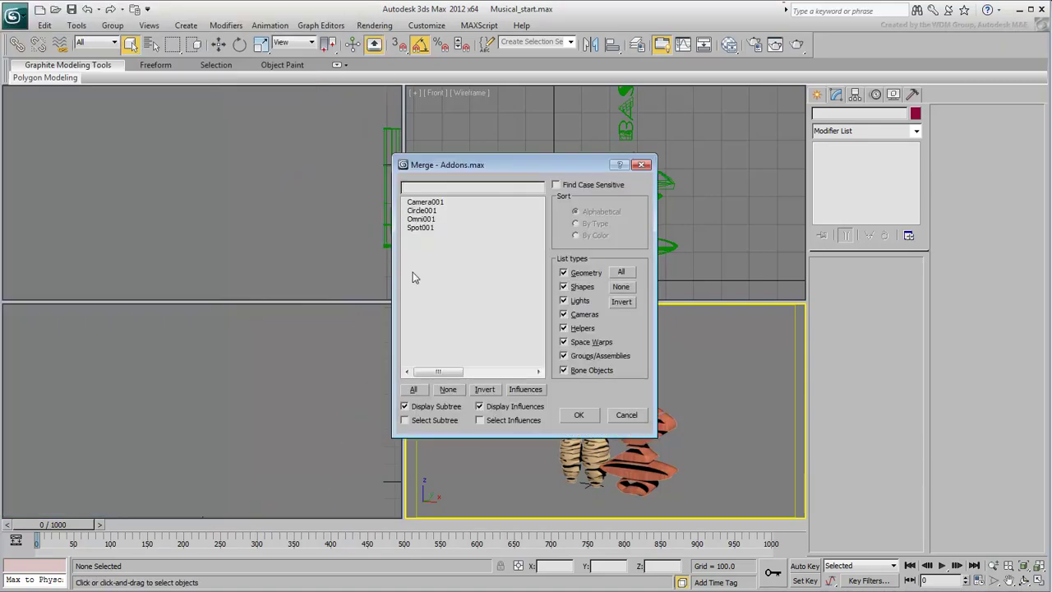
{"action": "left_click_drag", "start_coordinate": [425, 202], "coordinate": [436, 250]}
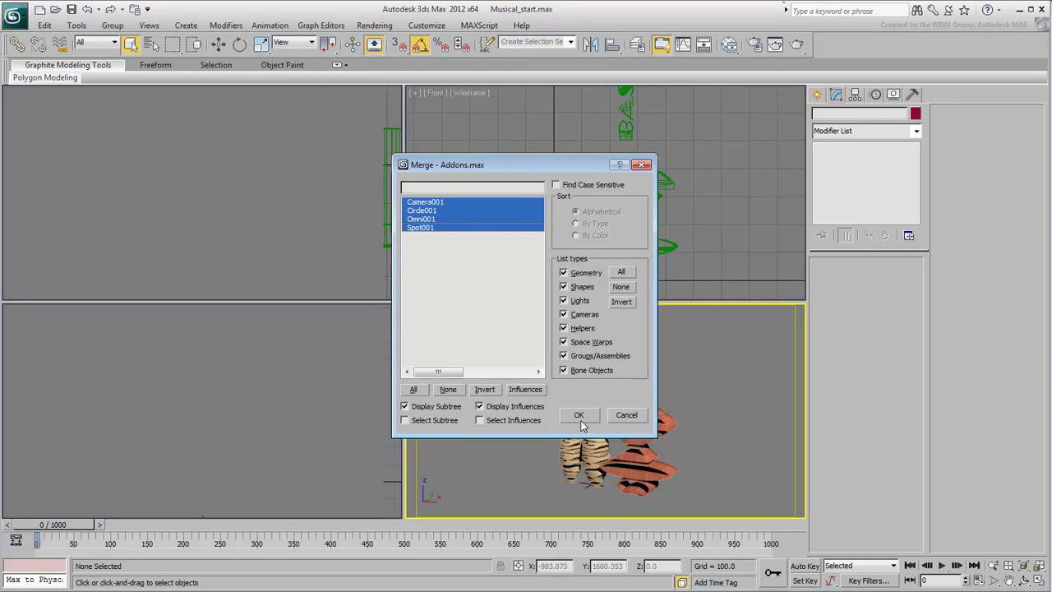
{"action": "key", "text": "Return"}
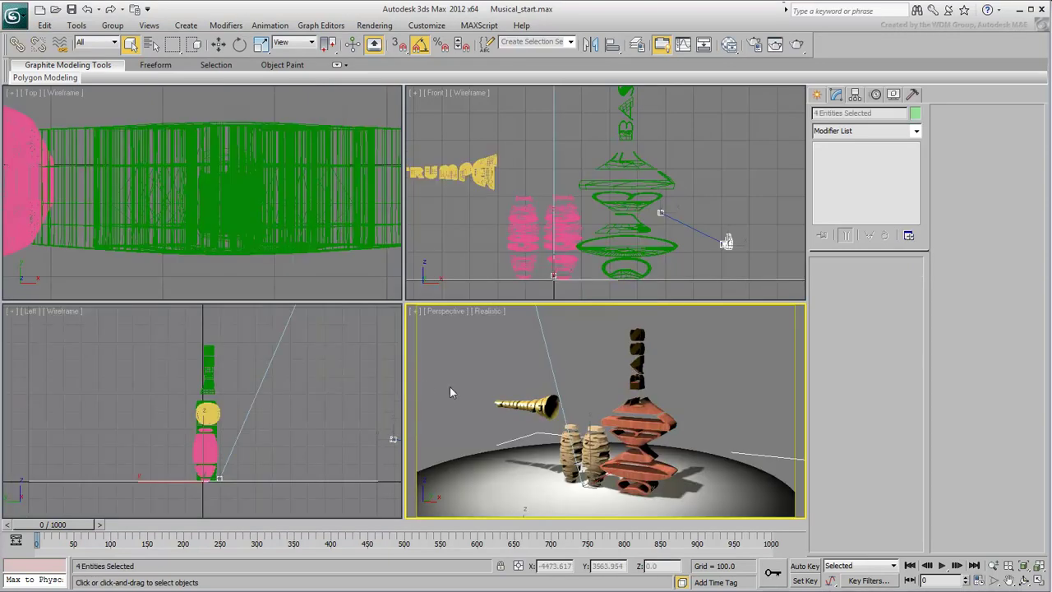
Step: Switch the Perspective view to Camera001 and display the environment background in that viewport
{"action": "key", "text": "c"}
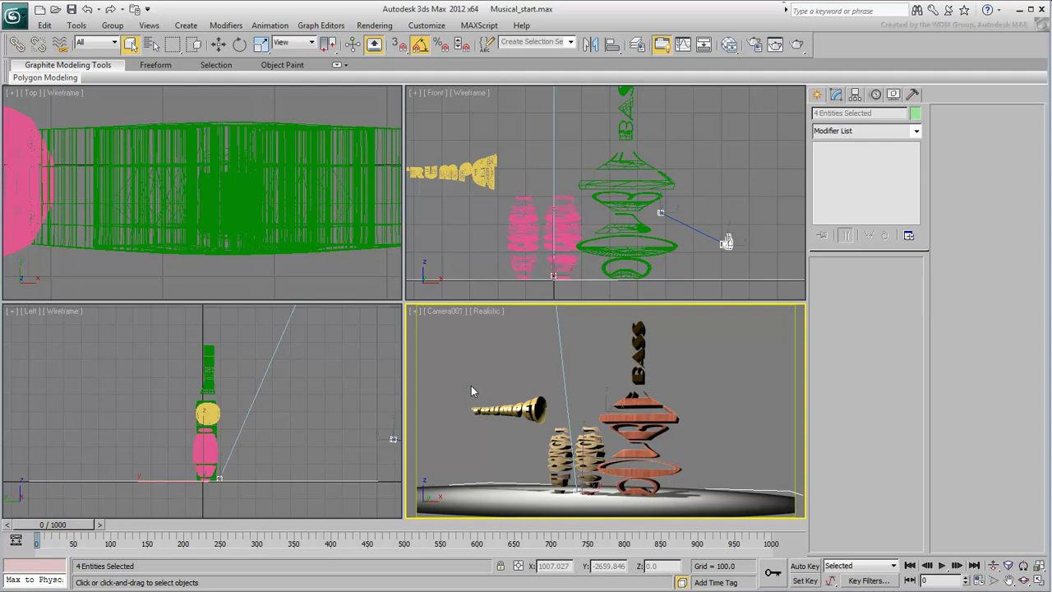
{"action": "key", "text": "alt+b"}
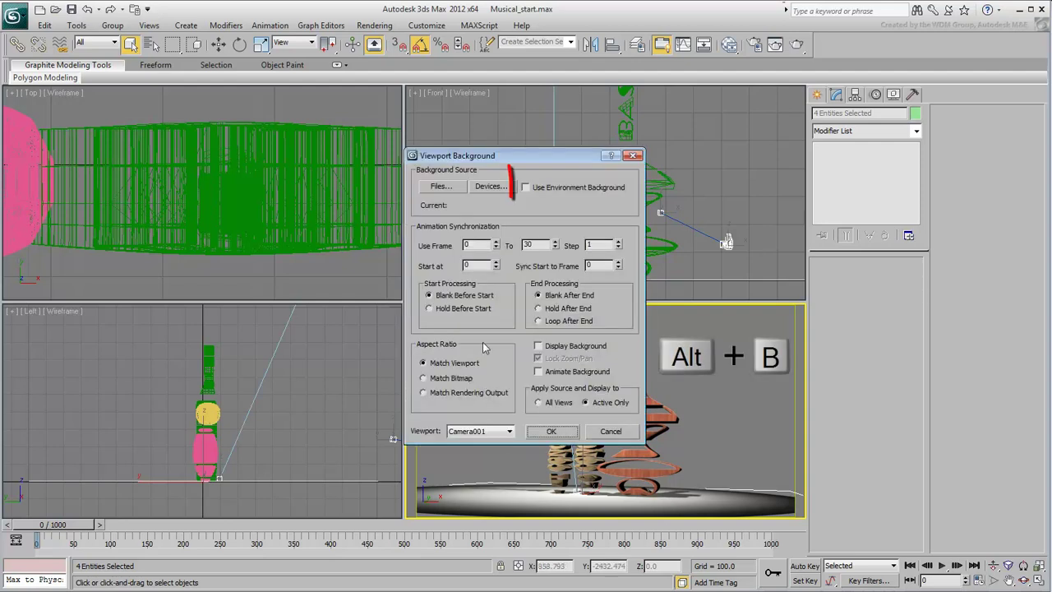
{"action": "left_click", "coordinate": [546, 189]}
{"action": "left_click", "coordinate": [540, 347]}
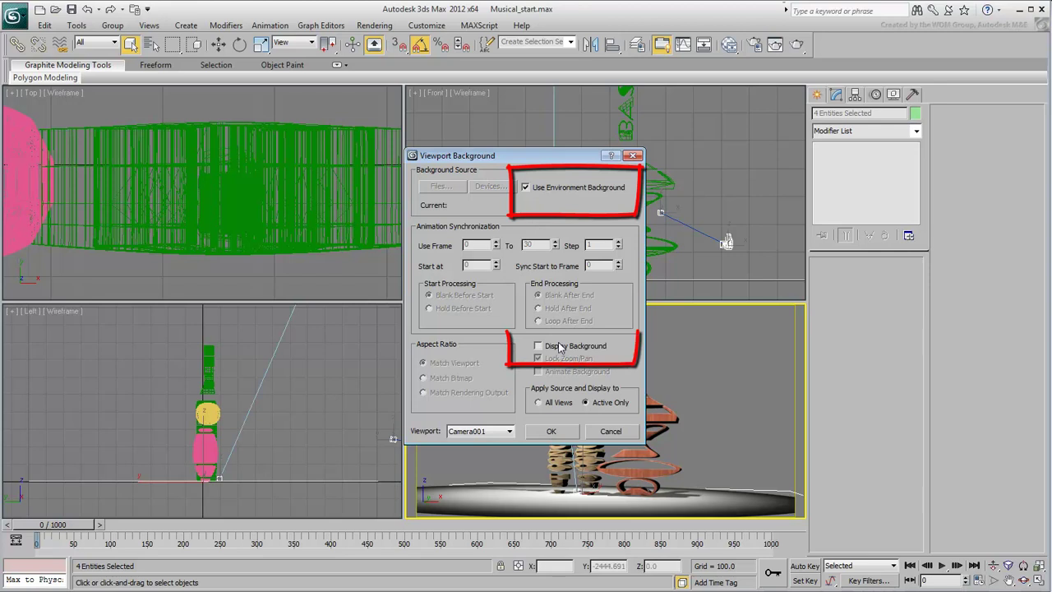
{"action": "left_click", "coordinate": [552, 433]}
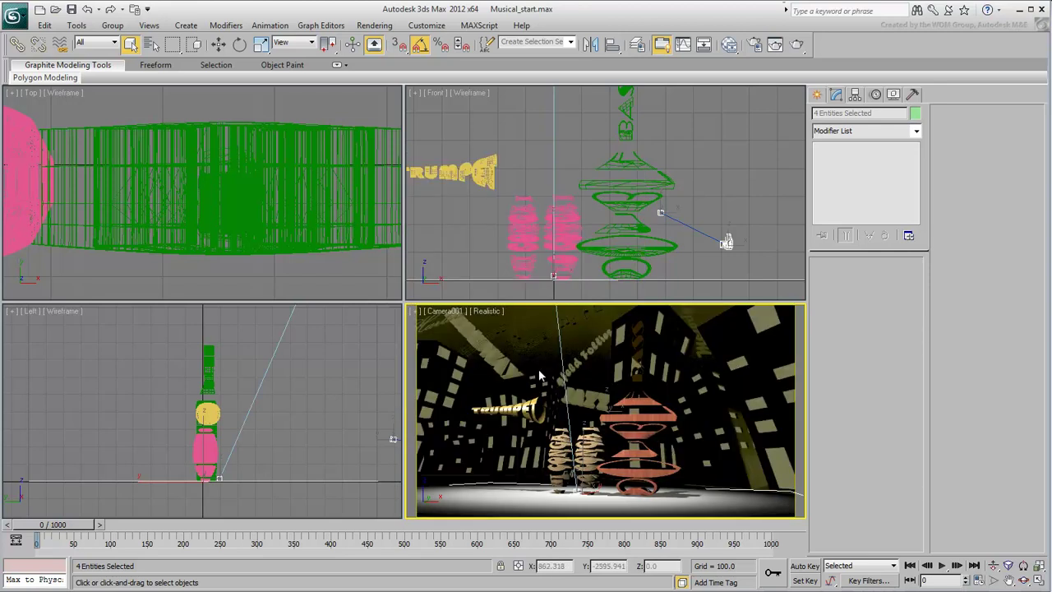
Step: Rotate the bass -30 degrees about Z in the Top view, and lean it backward using the Local coordinate system
{"action": "scroll", "coordinate": [236, 204], "scroll_direction": "down", "scroll_amount": 8}
{"action": "left_click", "coordinate": [235, 204]}
{"action": "right_click", "coordinate": [234, 202]}
{"action": "left_click", "coordinate": [254, 217]}
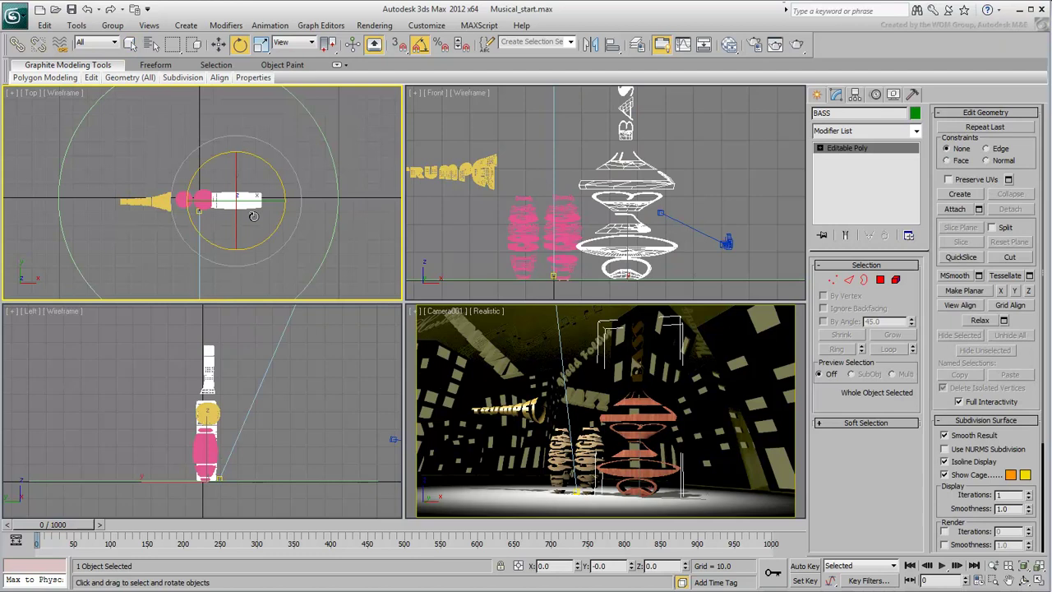
{"action": "left_click_drag", "start_coordinate": [253, 215], "coordinate": [284, 189]}
{"action": "left_click", "coordinate": [292, 42]}
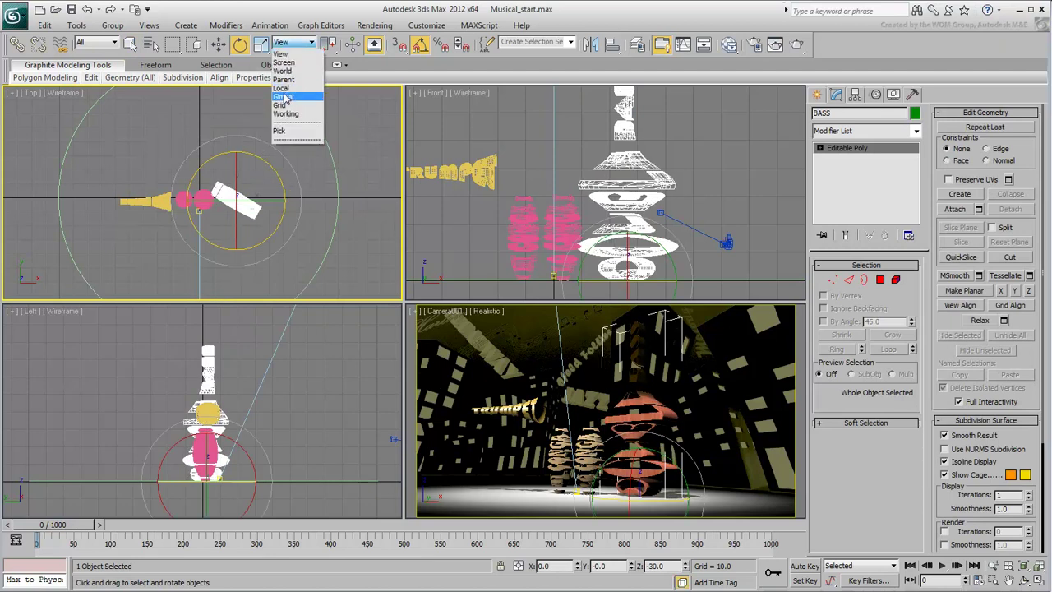
{"action": "left_click", "coordinate": [280, 88]}
{"action": "left_click_drag", "start_coordinate": [230, 238], "coordinate": [226, 217]}
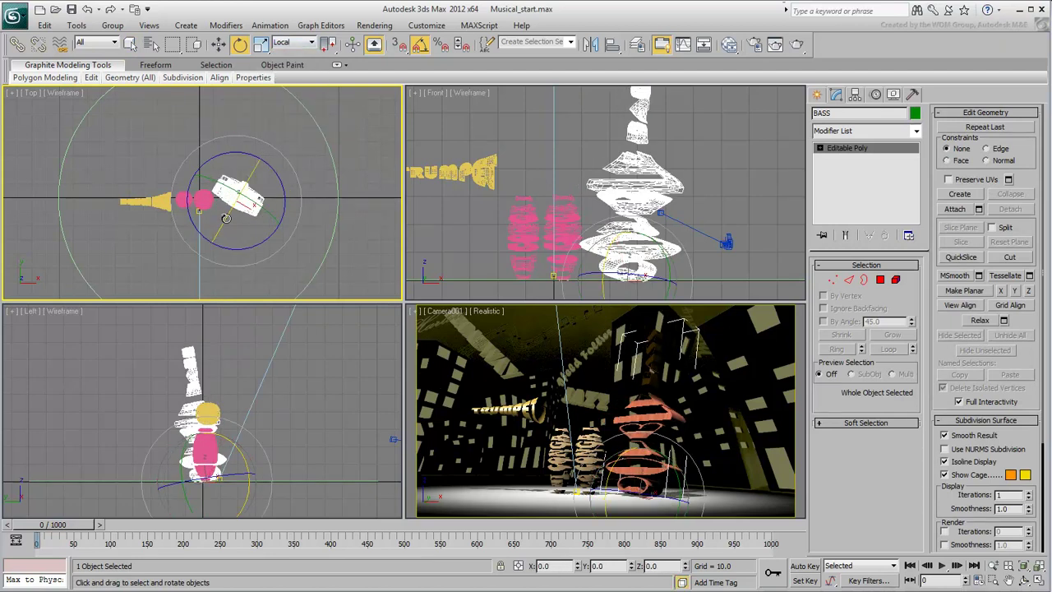
Step: Rotate the trumpet so its bell turns toward the camera and tilts upward
{"action": "left_click", "coordinate": [168, 200]}
{"action": "left_click_drag", "start_coordinate": [168, 200], "coordinate": [167, 178]}
{"action": "left_click_drag", "start_coordinate": [516, 389], "coordinate": [510, 374]}
{"action": "middle_click_drag", "start_coordinate": [187, 180], "coordinate": [215, 192]}
{"action": "scroll", "coordinate": [215, 192], "scroll_direction": "up", "scroll_amount": 5}
{"action": "middle_click_drag", "start_coordinate": [238, 258], "coordinate": [226, 214]}
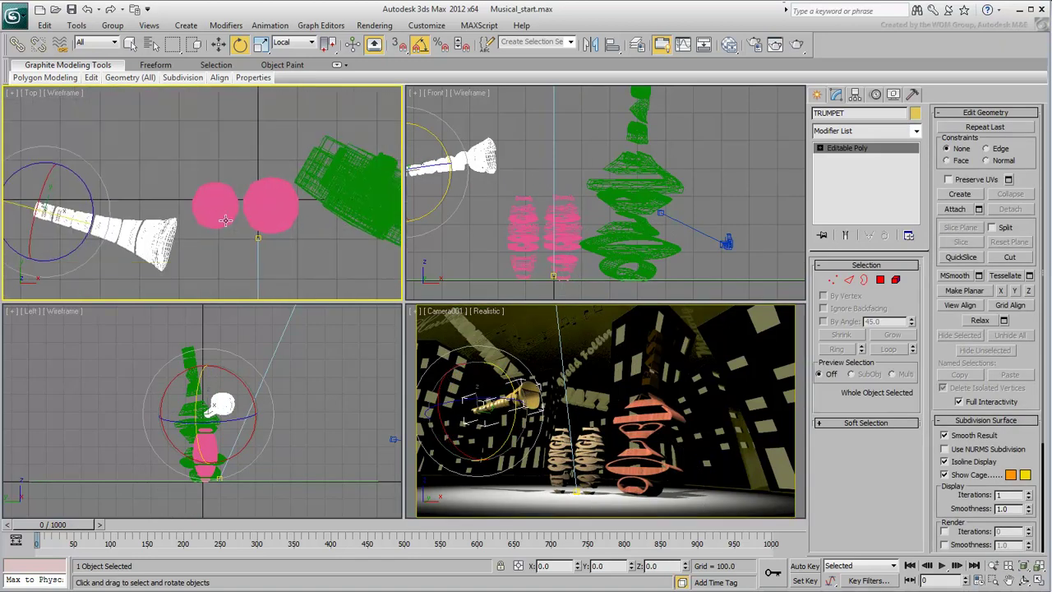
Step: Move both congas together away from the bass and slightly back in the Top view, and deselect them
{"action": "left_click", "coordinate": [223, 214]}
{"action": "left_click", "coordinate": [272, 188], "text": "ctrl"}
{"action": "left_click_drag", "start_coordinate": [276, 171], "coordinate": [235, 164]}
{"action": "right_click", "coordinate": [270, 163]}
{"action": "left_click", "coordinate": [282, 178]}
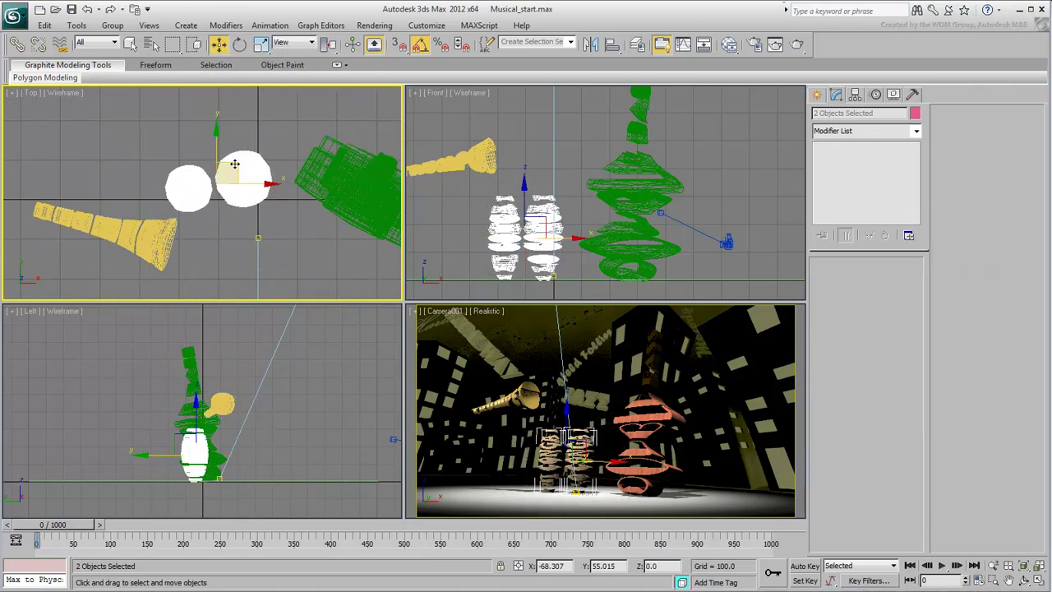
{"action": "left_click", "coordinate": [294, 274]}
{"action": "scroll", "coordinate": [294, 274], "scroll_direction": "down", "scroll_amount": 2}
{"action": "middle_click_drag", "start_coordinate": [273, 241], "coordinate": [192, 176]}
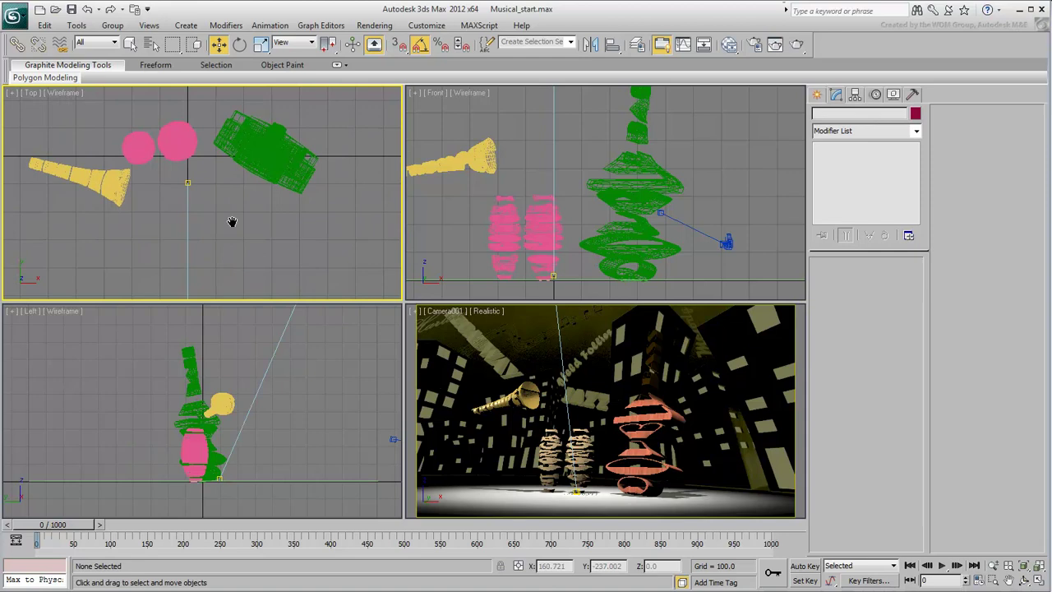
Step: Render the Camera001 view to check the new arrangement and dismiss the rendered image
{"action": "right_click", "coordinate": [678, 405]}
{"action": "left_click", "coordinate": [797, 43]}
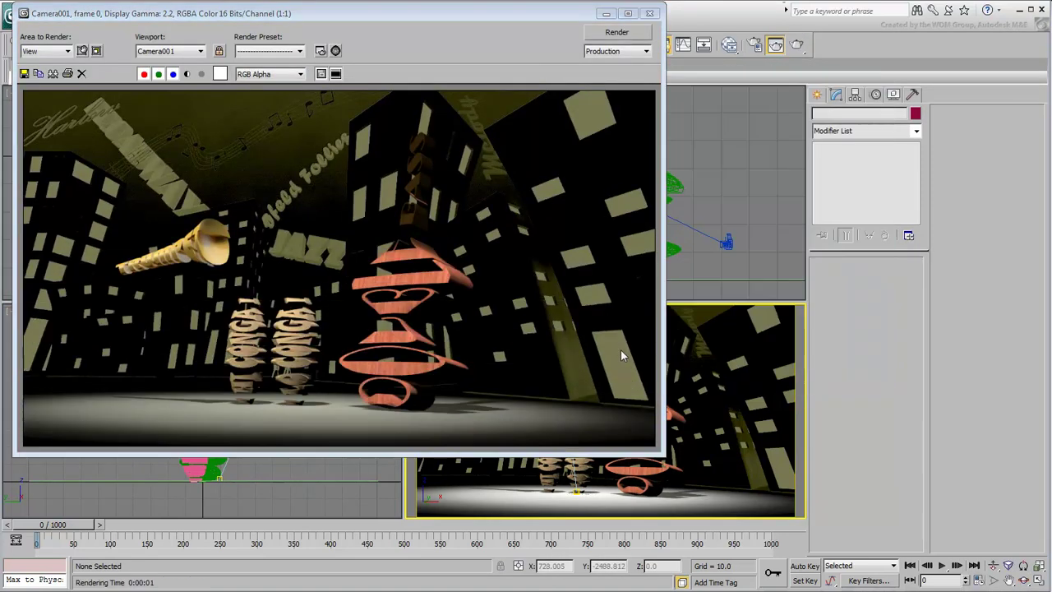
{"action": "left_click", "coordinate": [649, 13]}
Step: Assign the mental ray Renderer as the production renderer and render the Camera001 view with it
{"action": "left_click", "coordinate": [754, 46]}
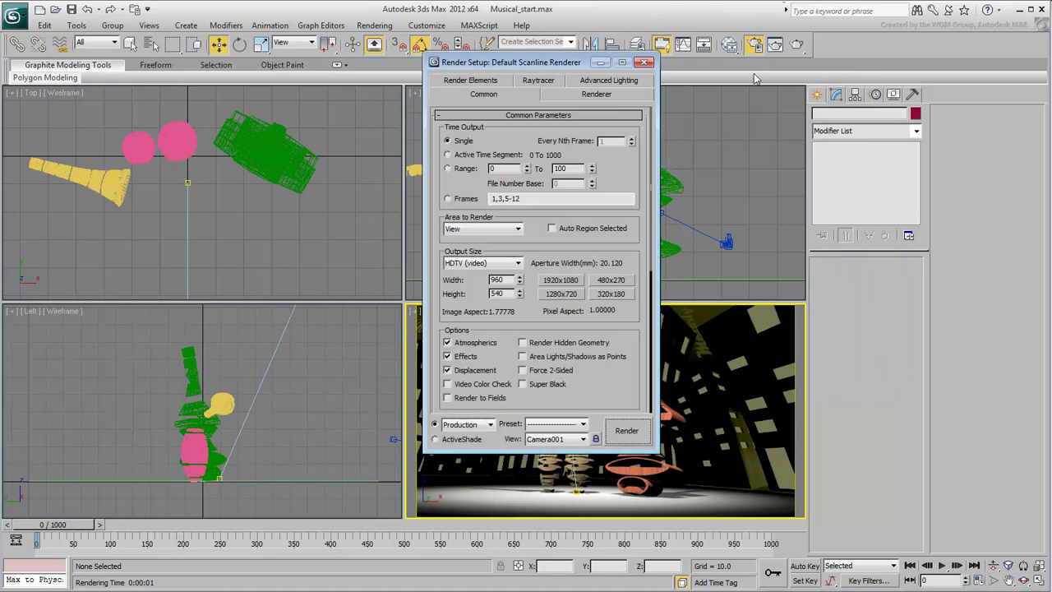
{"action": "left_click_drag", "start_coordinate": [624, 372], "coordinate": [606, 87]}
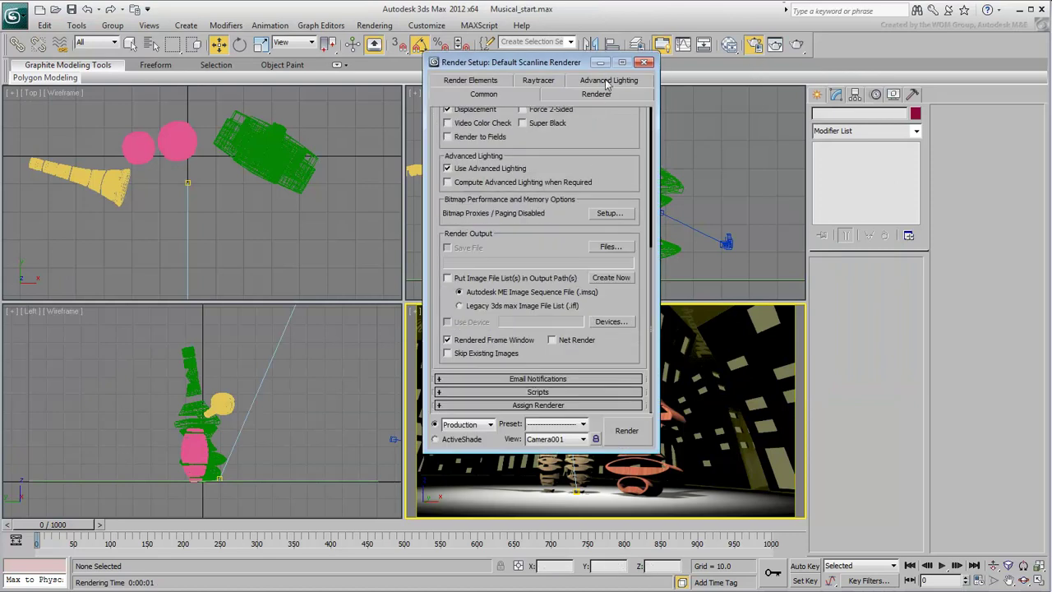
{"action": "left_click", "coordinate": [556, 405]}
{"action": "left_click", "coordinate": [613, 349]}
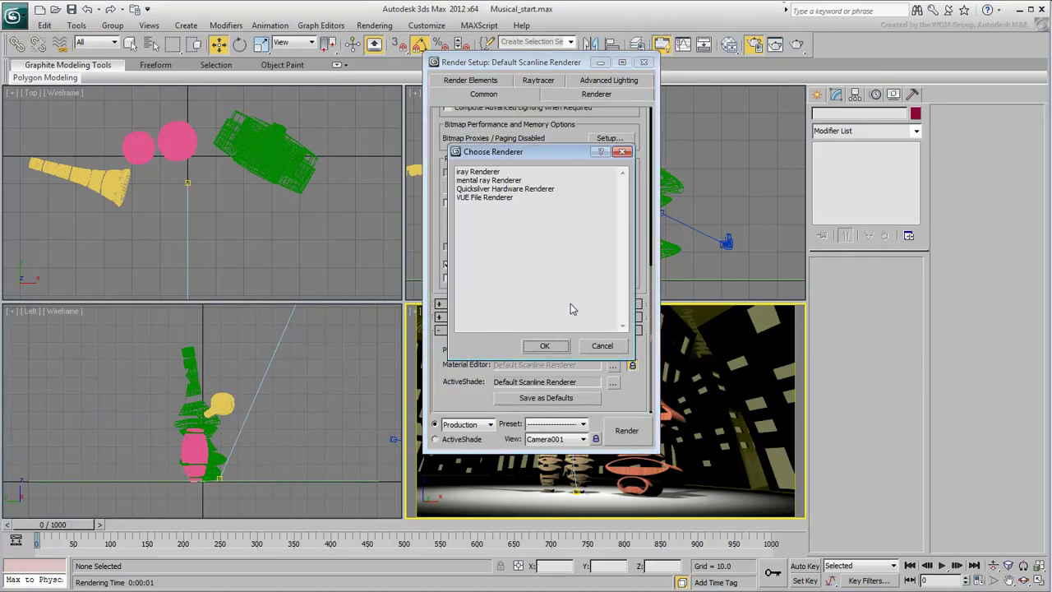
{"action": "double_click", "coordinate": [490, 181]}
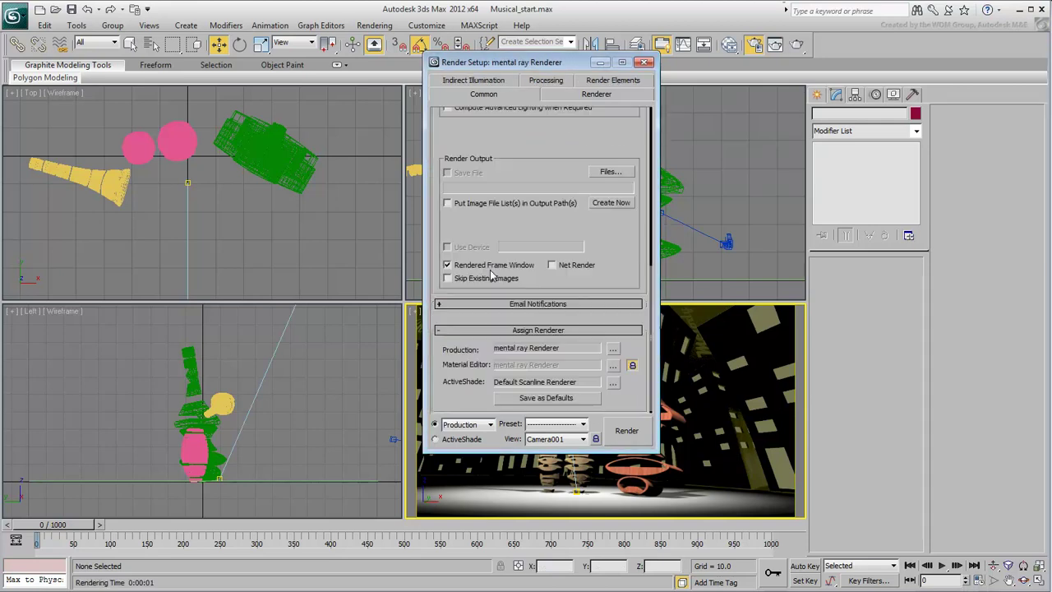
{"action": "left_click", "coordinate": [647, 63]}
{"action": "left_click", "coordinate": [796, 45]}
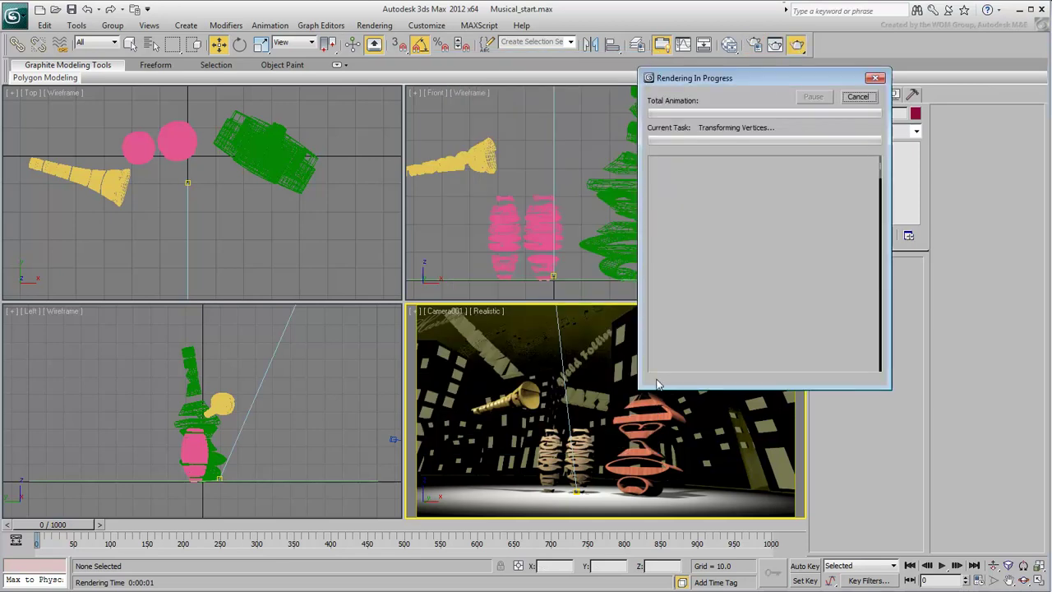